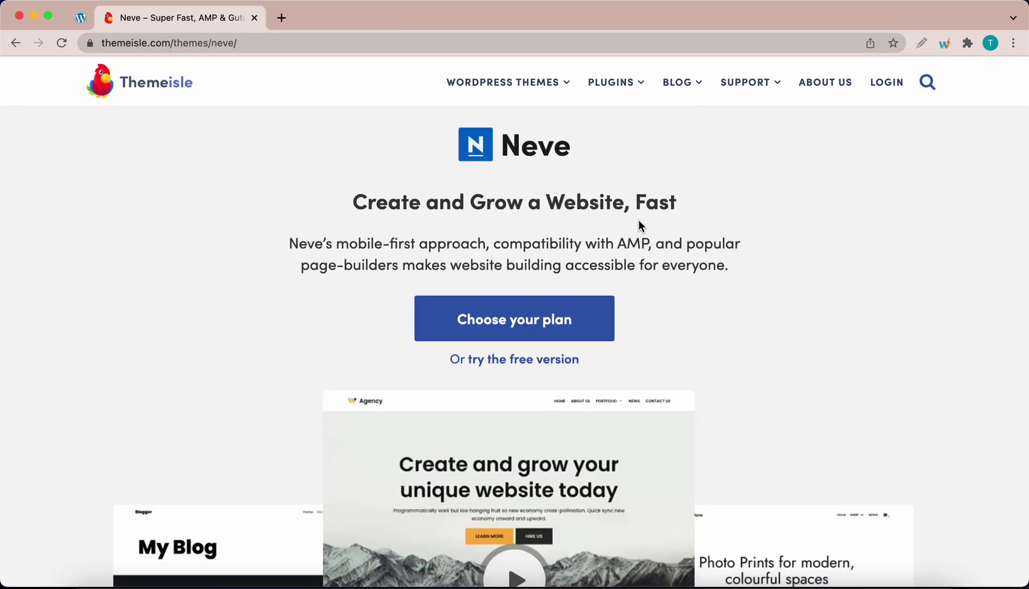
Compare the Neve Pro pricing plans on the Themeisle website
scroll(524, 245, down, 15)
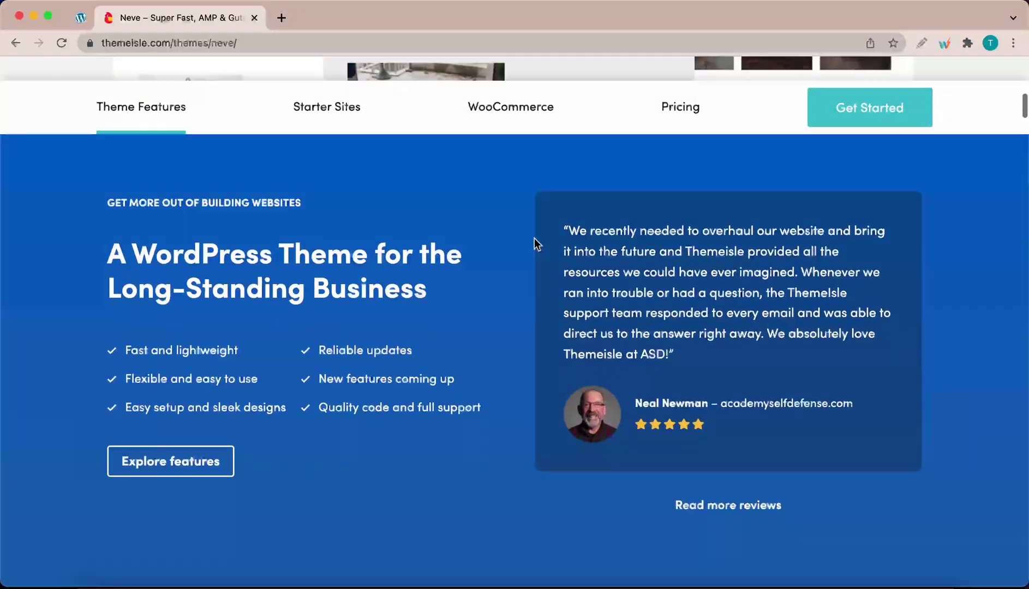
scroll(600, 218, up, 3)
click(676, 174)
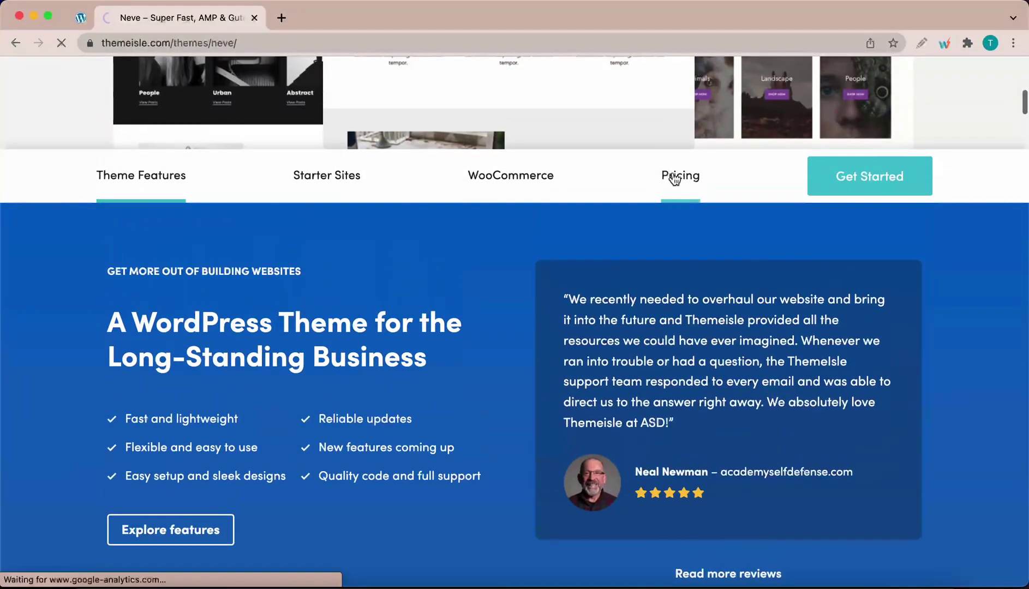
scroll(555, 251, down, 6)
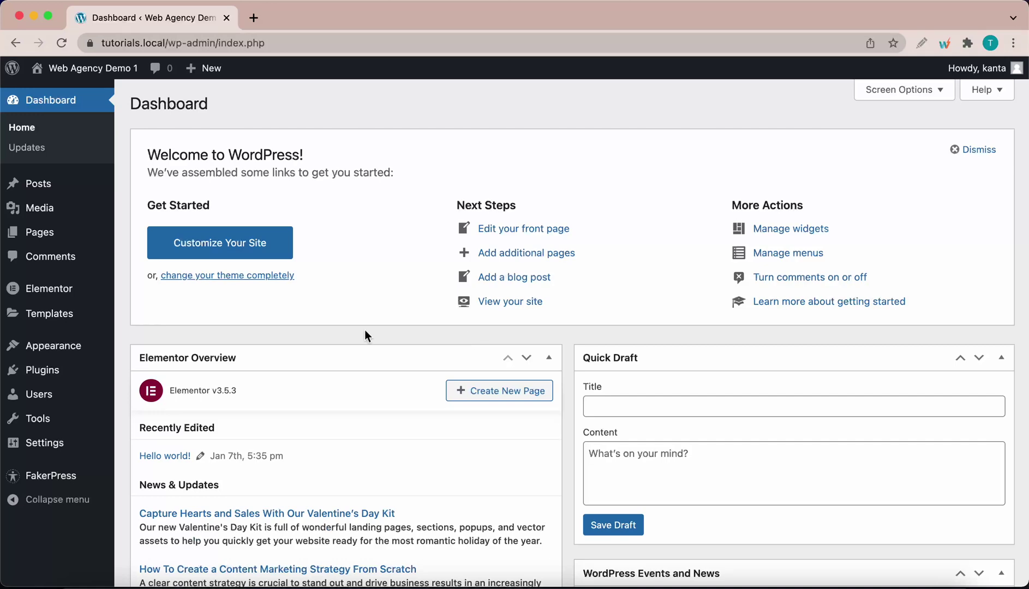
Turn on the Custom Layouts module in the Neve Pro options
mouse_move(76, 346)
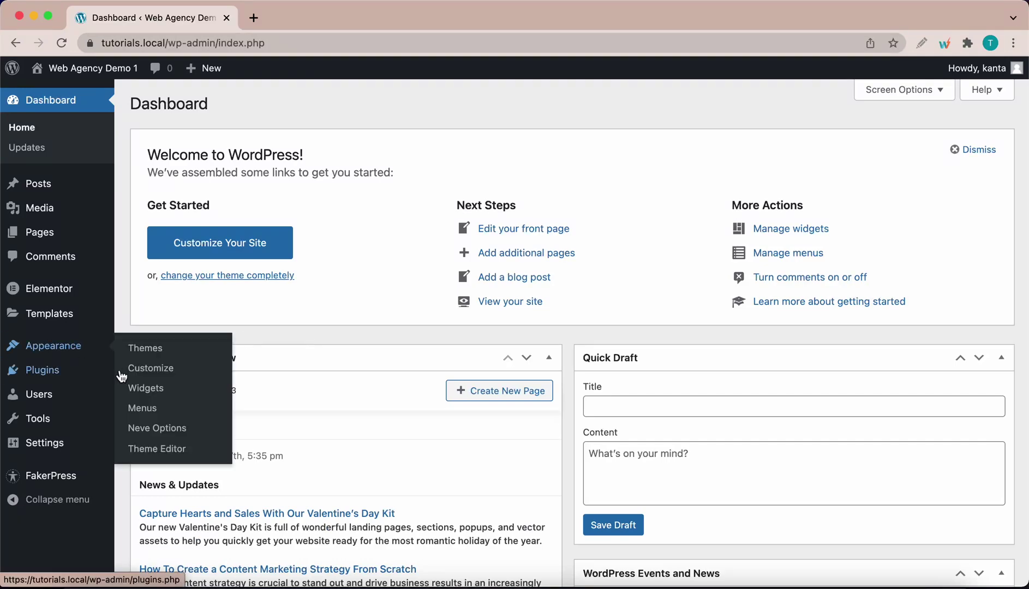
click(148, 431)
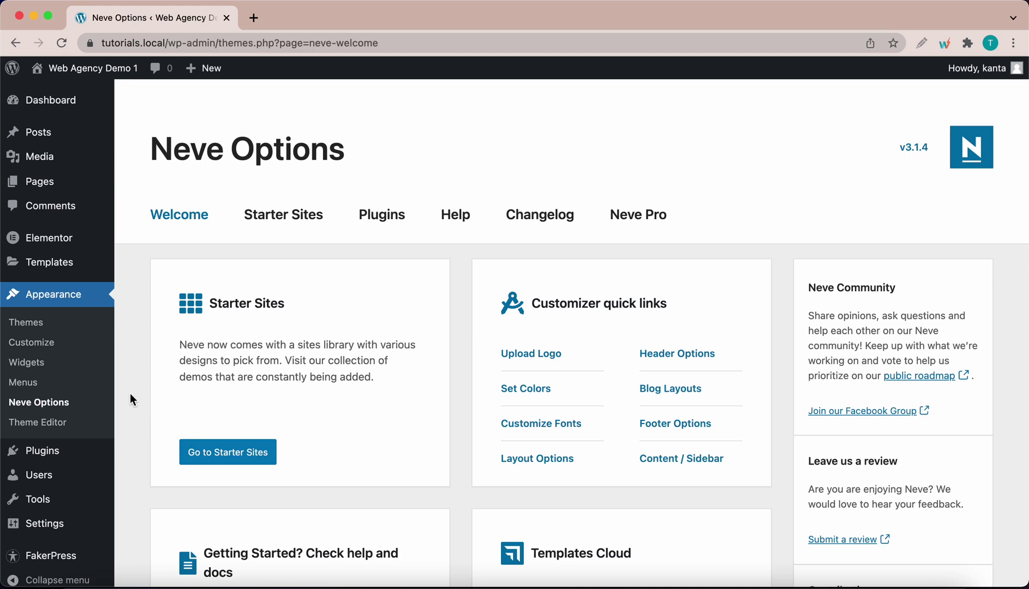
click(624, 215)
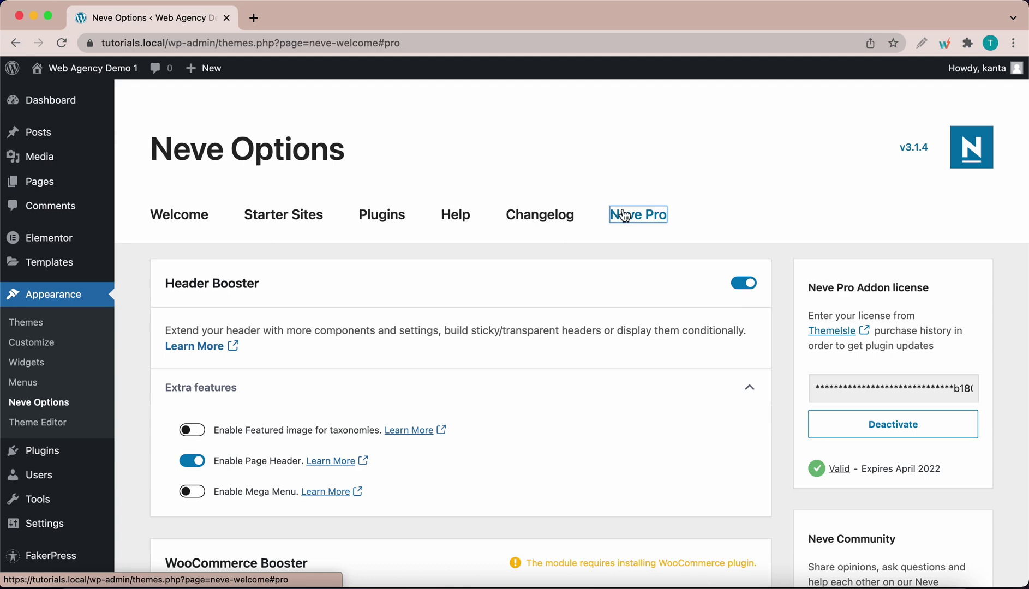
scroll(611, 266, down, 10)
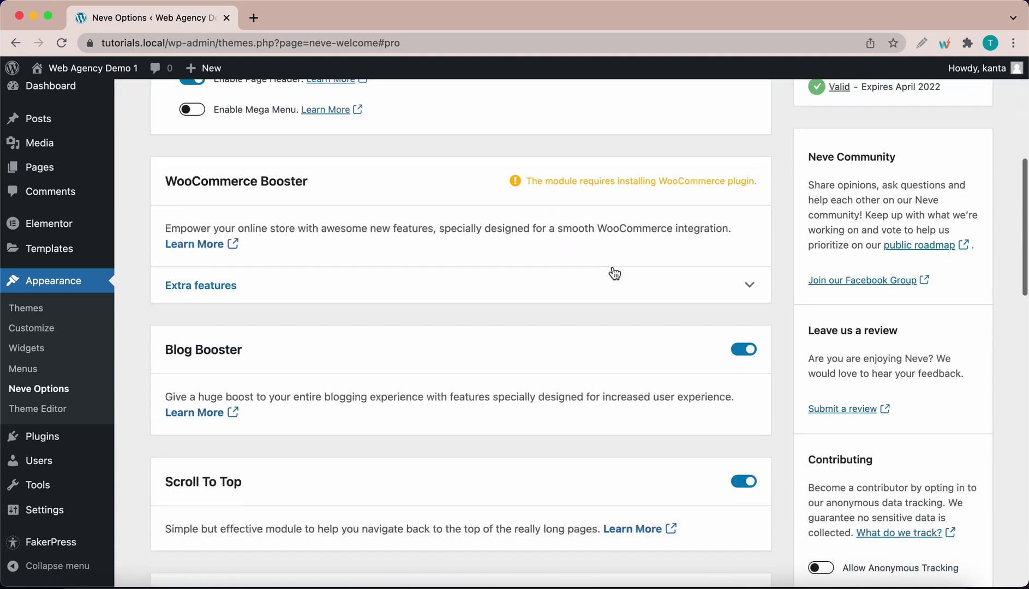
scroll(612, 271, down, 10)
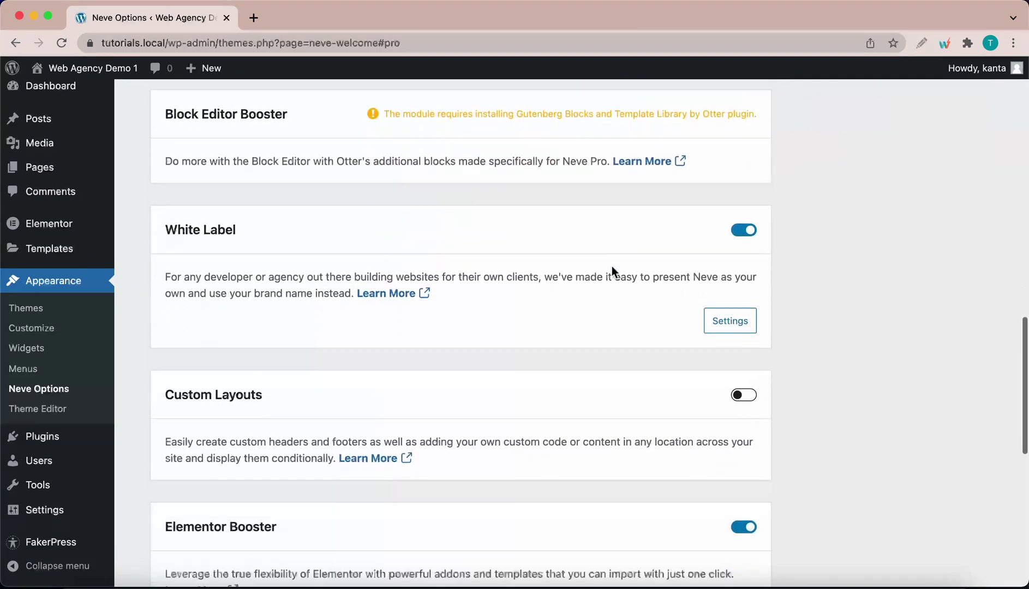
click(742, 373)
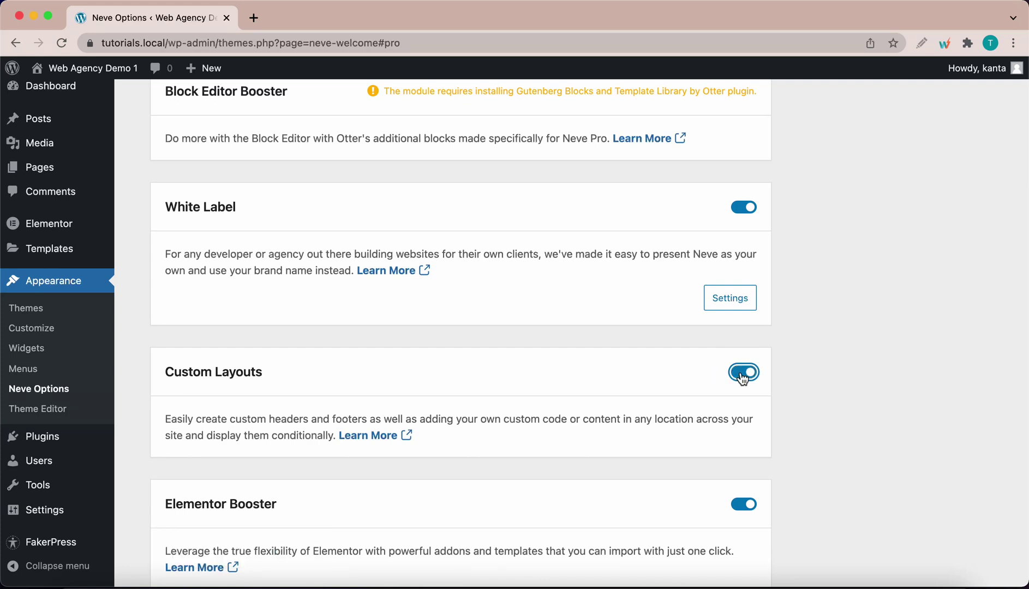
Reload the admin and show the empty Custom Layouts list
scroll(494, 388, up, 1)
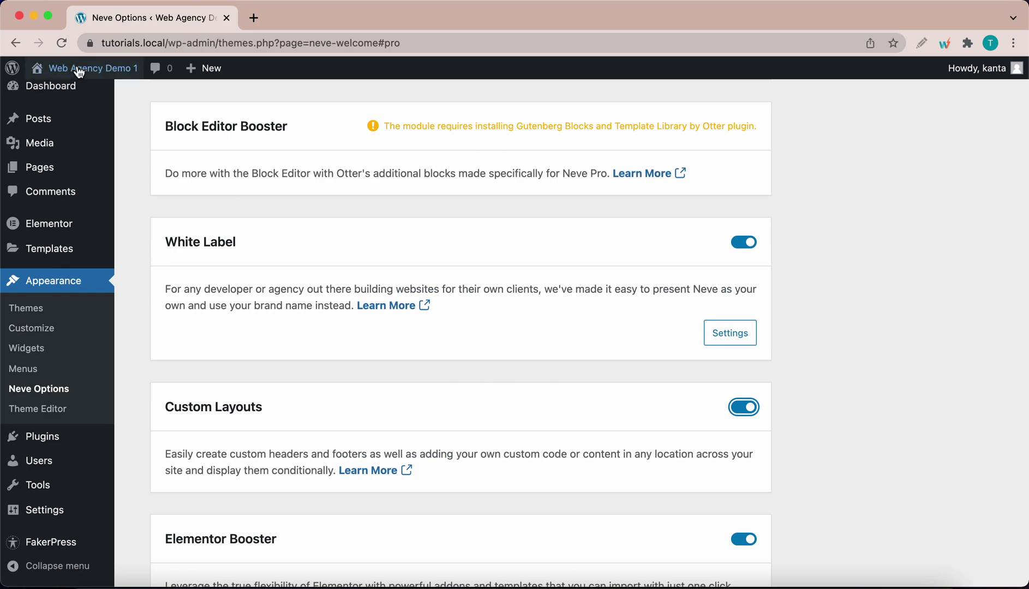
click(63, 42)
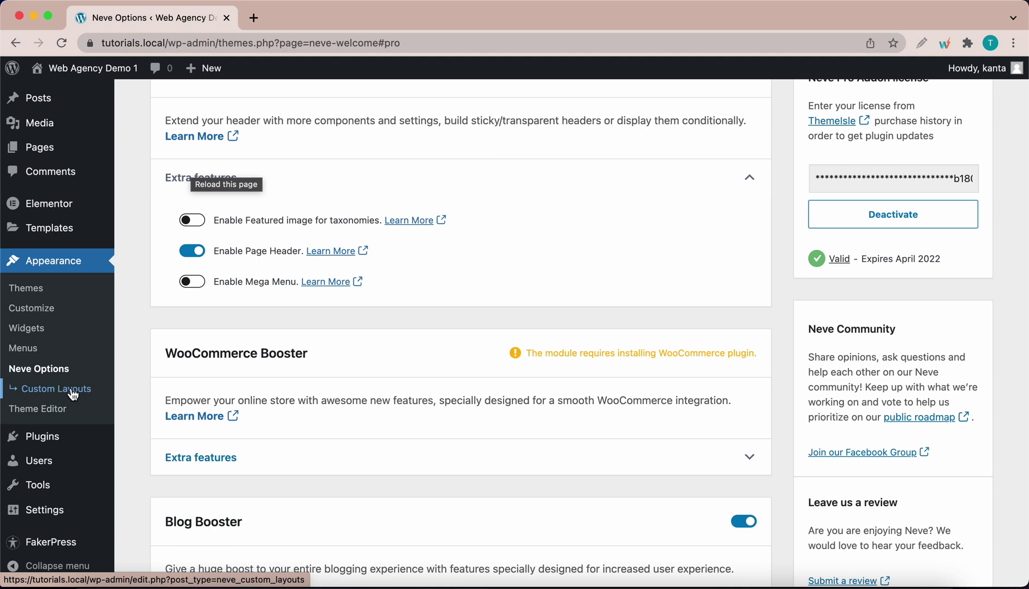
click(56, 388)
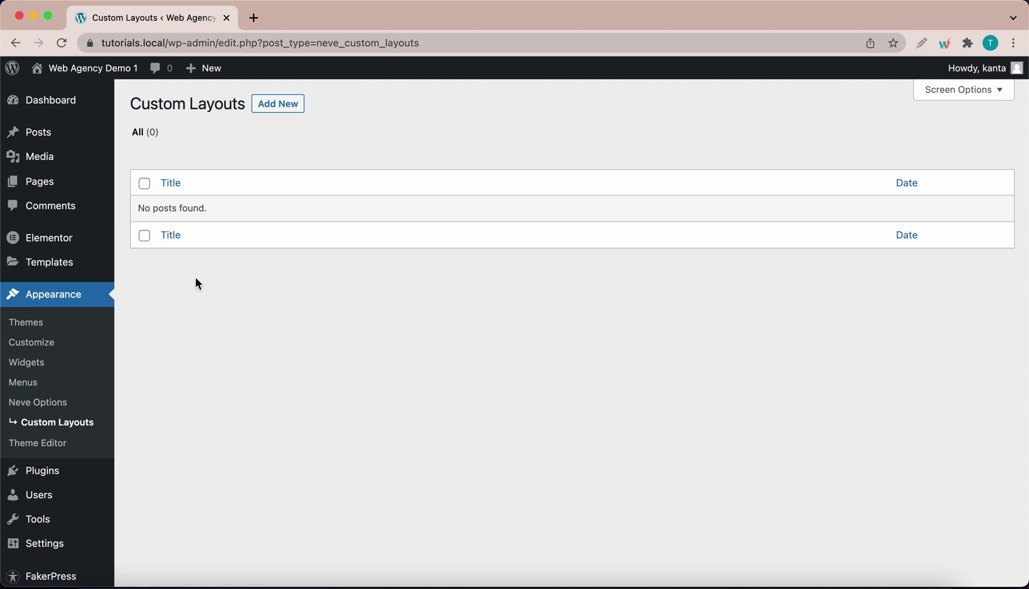
Add a new custom layout titled 'Test' and open it in Elementor
click(278, 110)
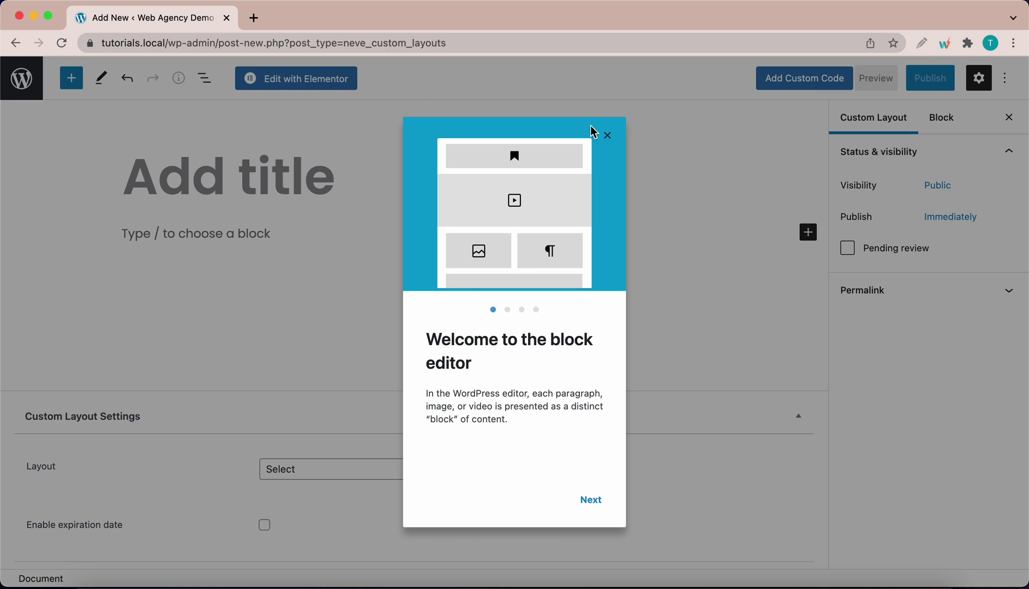
click(608, 135)
click(260, 183)
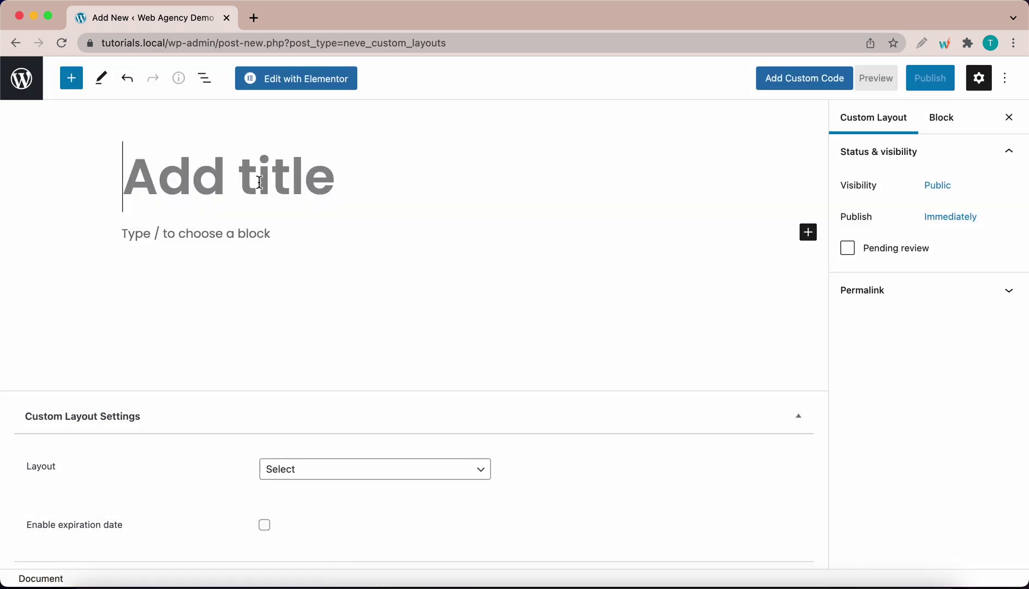
text(Test)
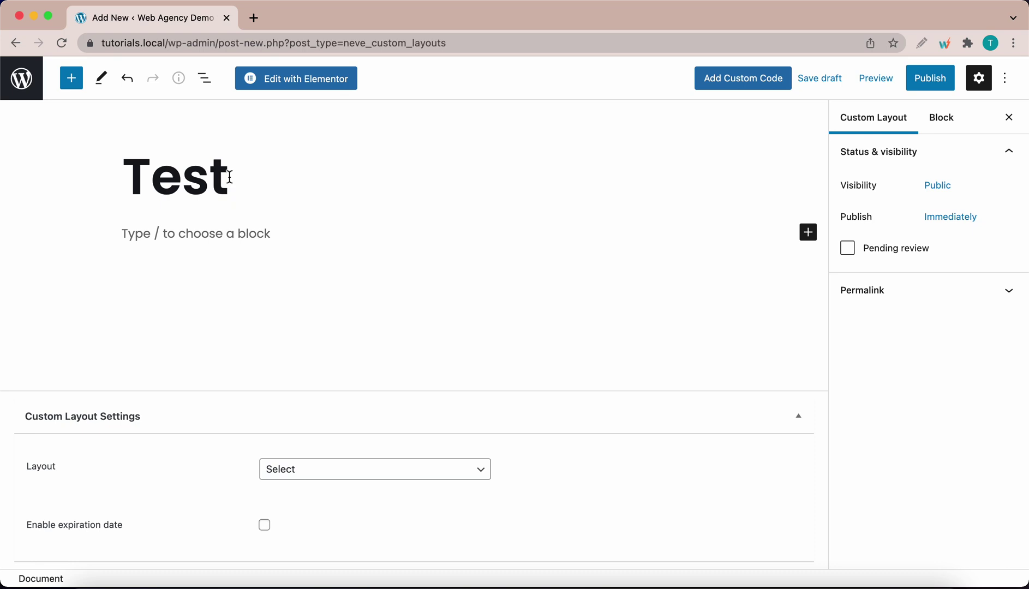
click(285, 85)
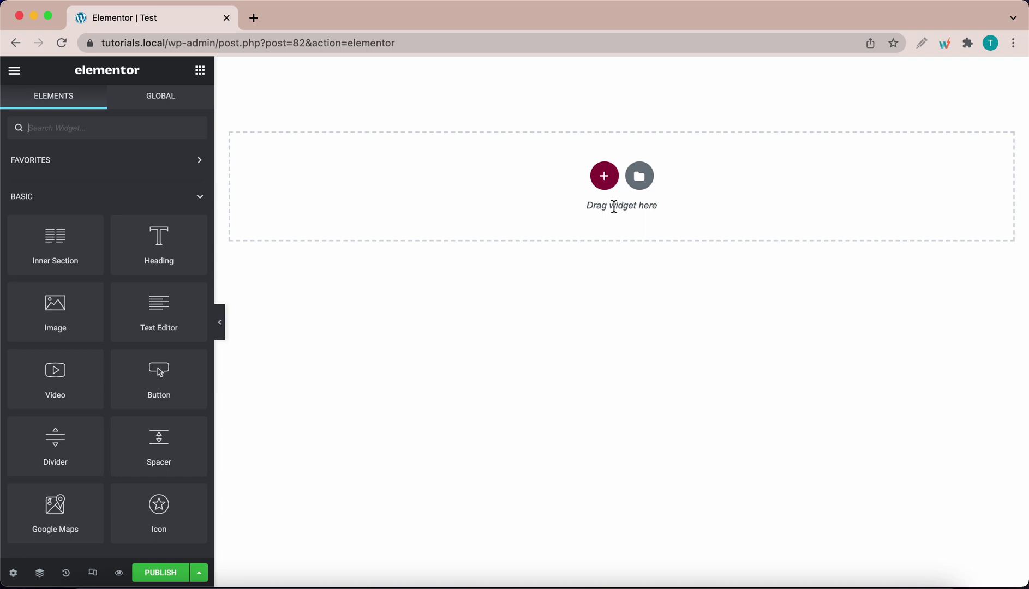
Insert a single-column section into the empty layout
scroll(143, 362, down, 15)
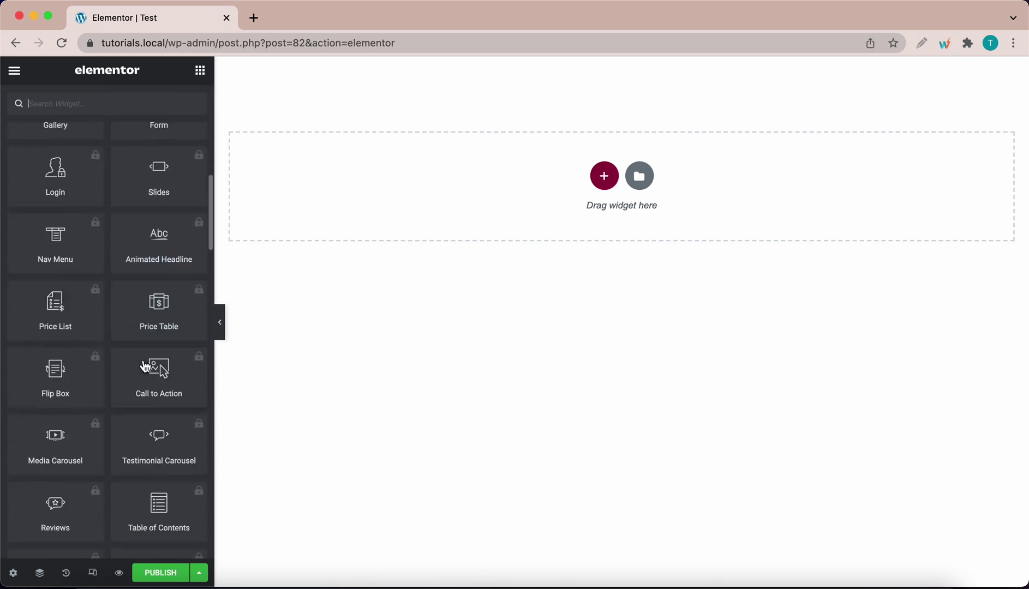
scroll(144, 367, down, 2)
scroll(145, 365, down, 10)
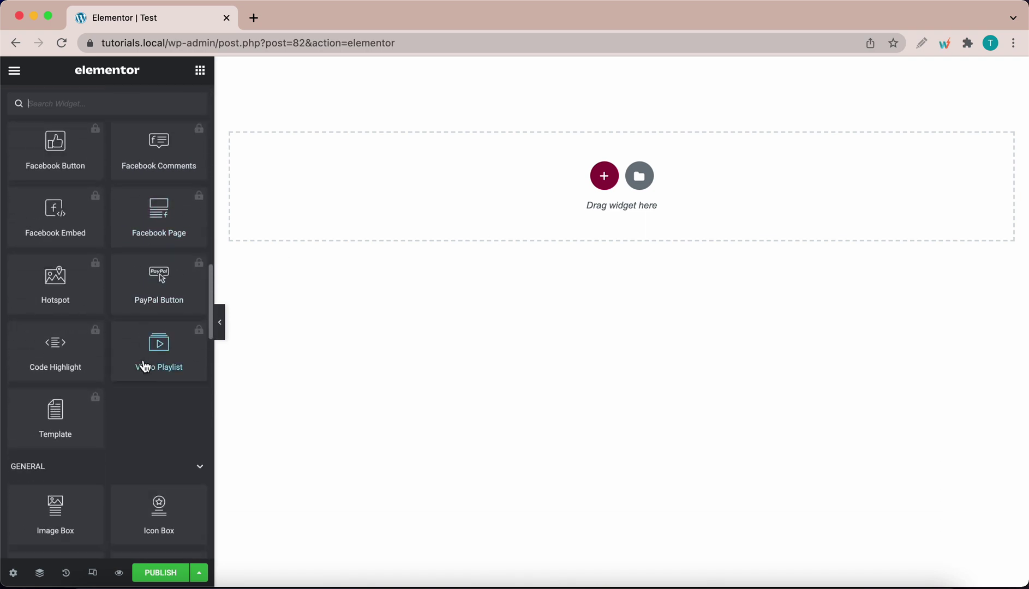
scroll(143, 361, up, 20)
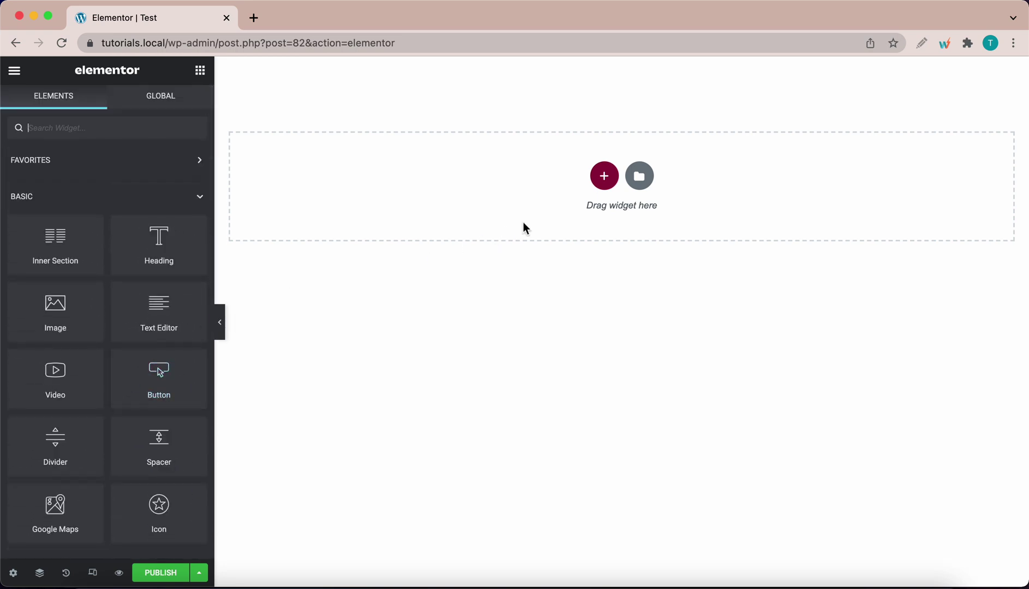
click(600, 187)
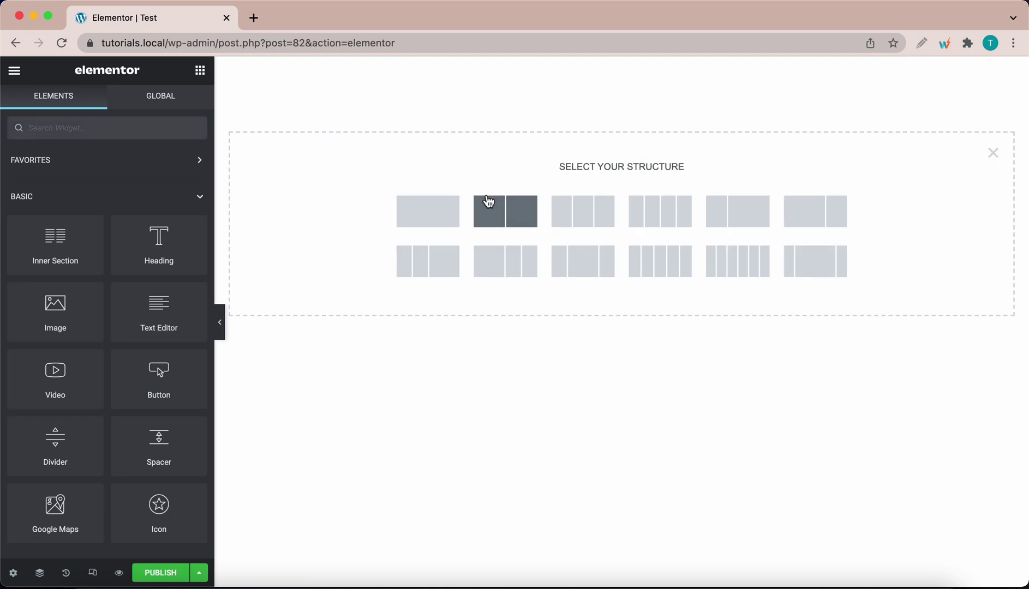
click(439, 218)
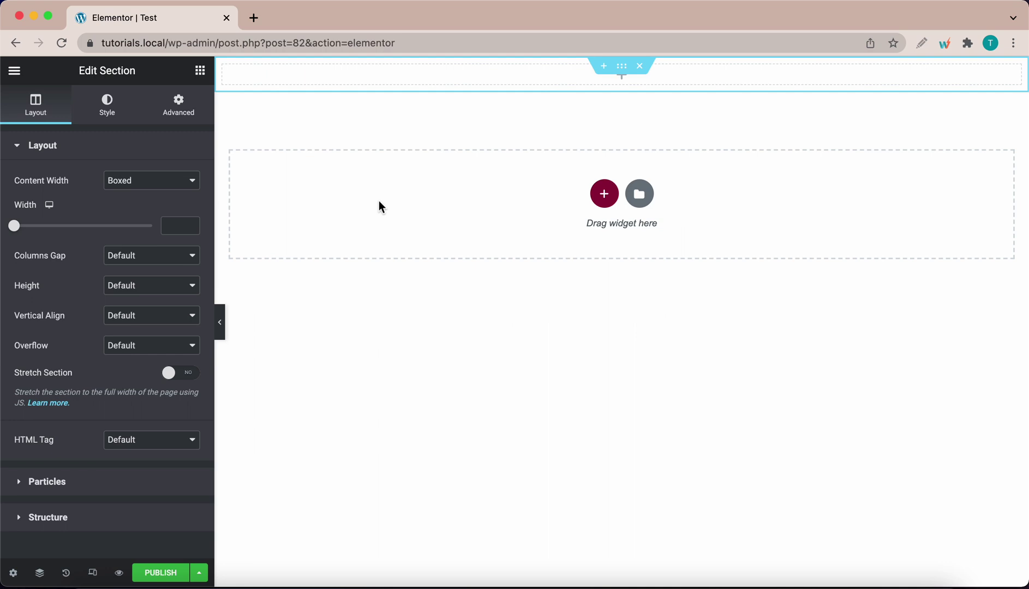
Give the section a Min Height of 40 VH
click(128, 287)
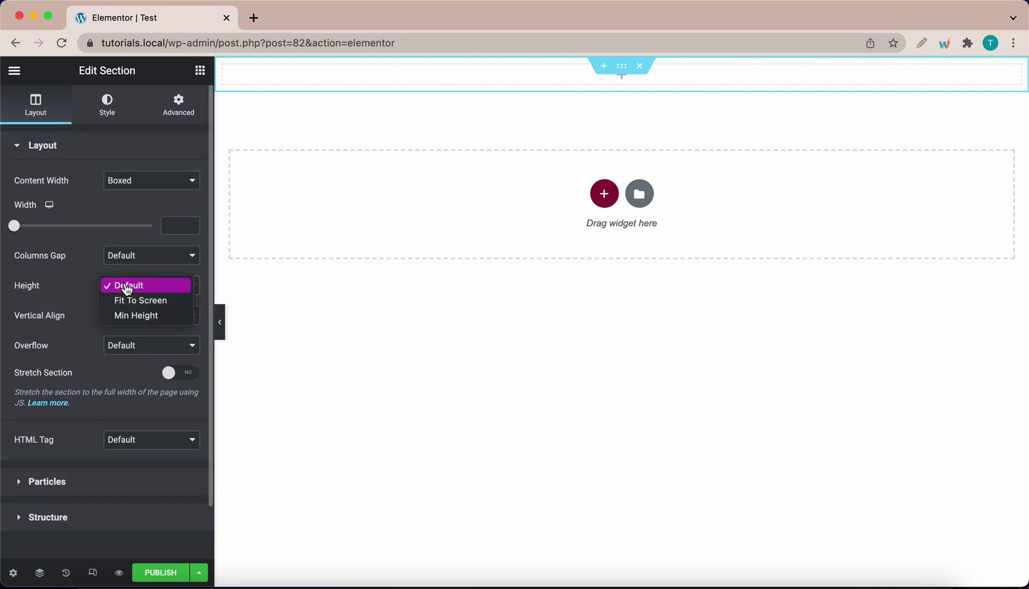
click(133, 317)
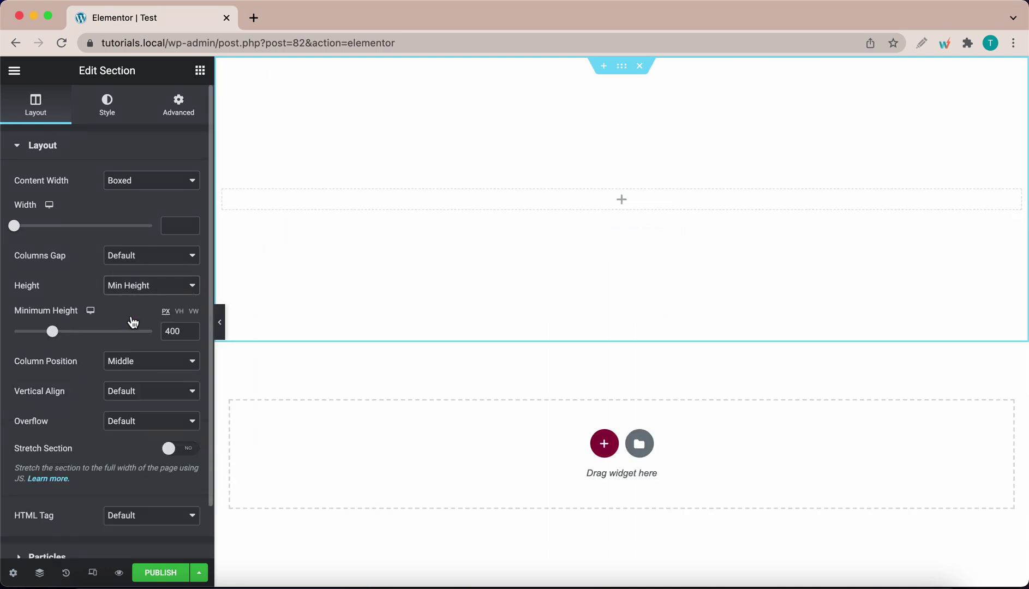
drag(52, 331, 60, 333)
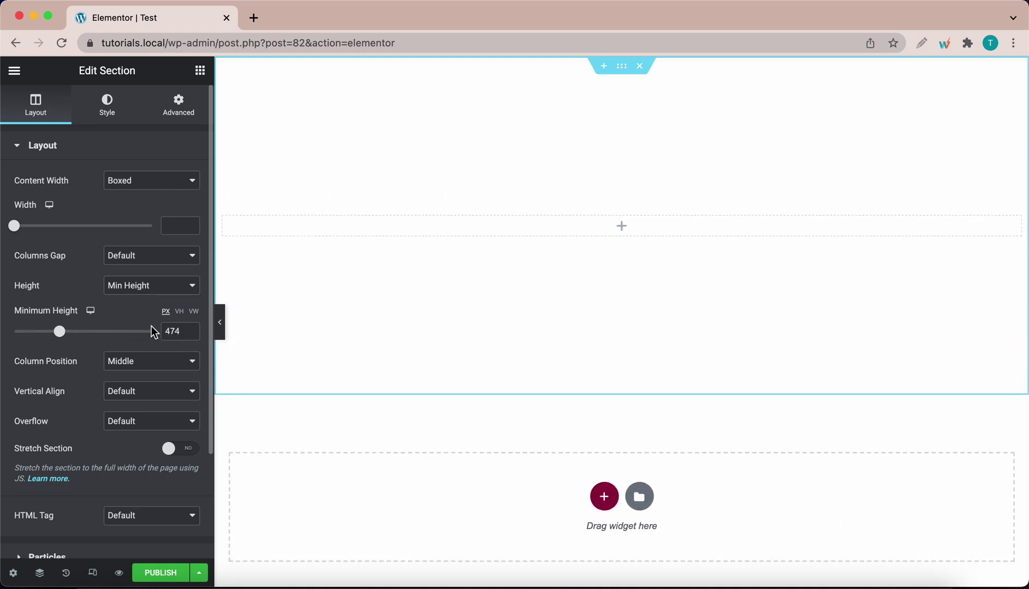
click(180, 315)
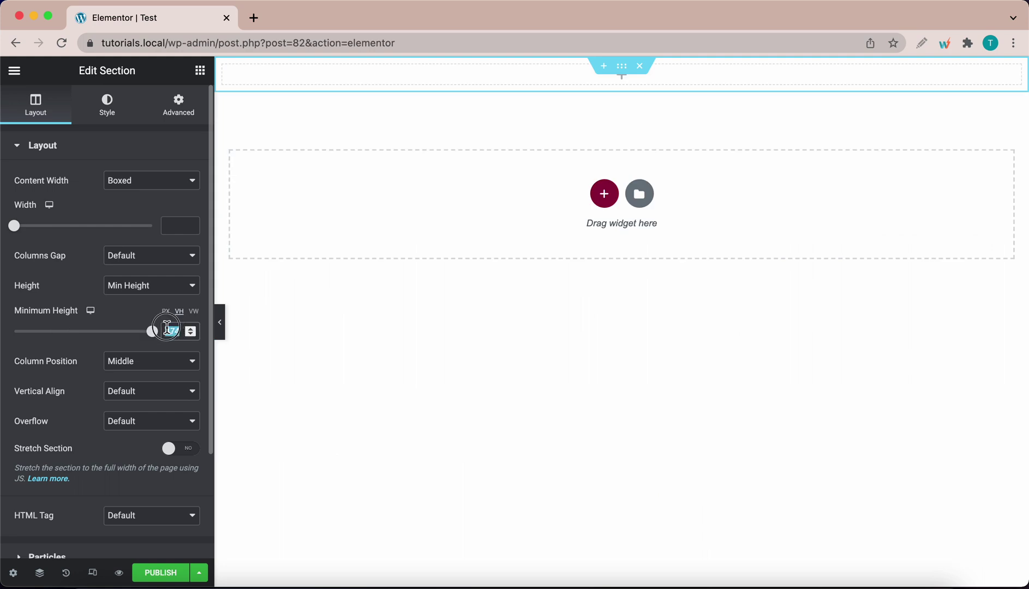
double_click(169, 330)
text(40)
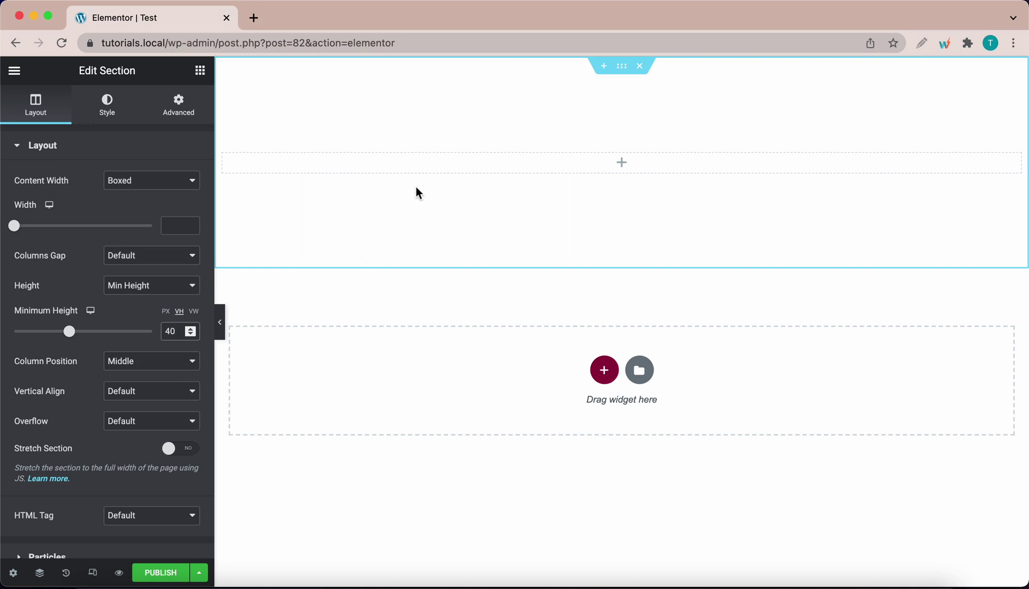
Give the section a Classic background, clearing the trial dark red colour
click(107, 104)
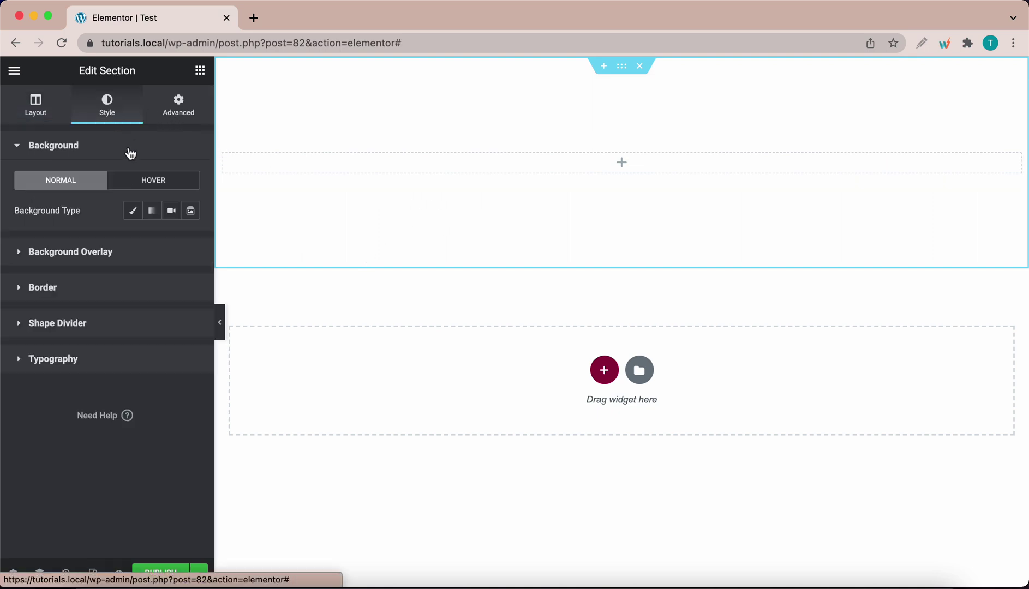
click(133, 211)
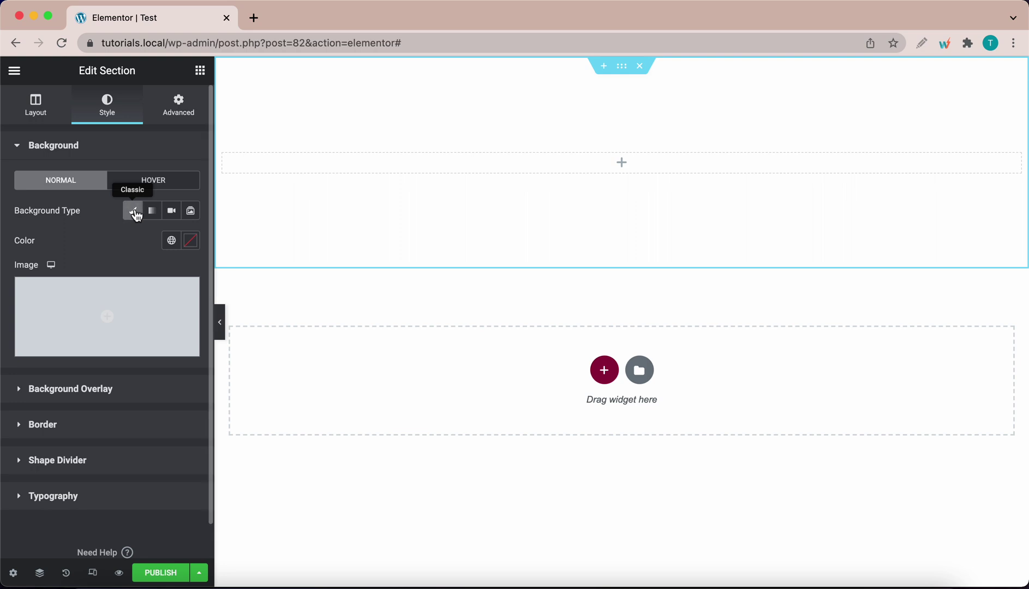
click(193, 243)
drag(156, 303, 133, 366)
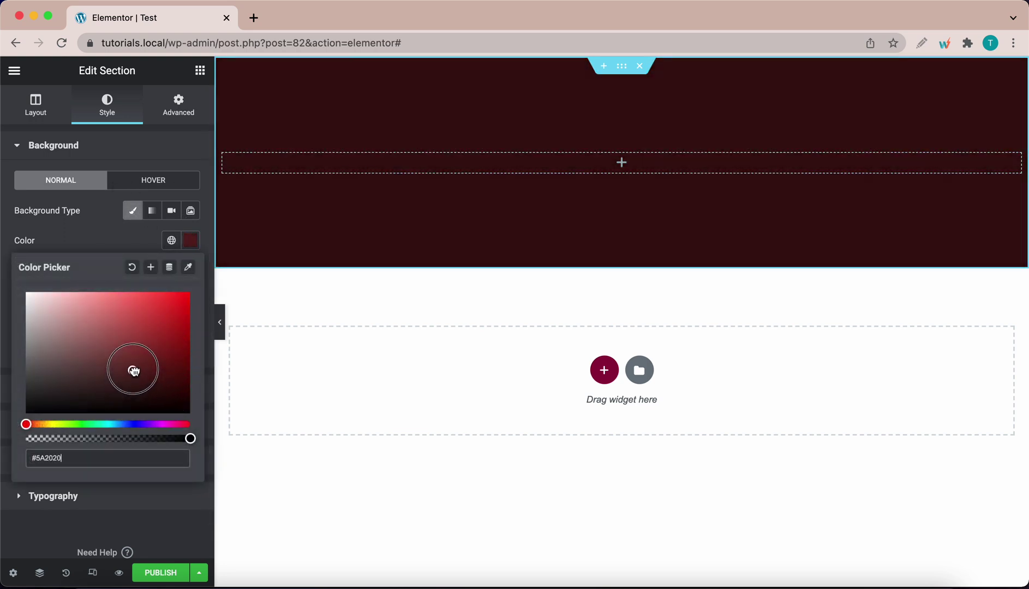
click(131, 266)
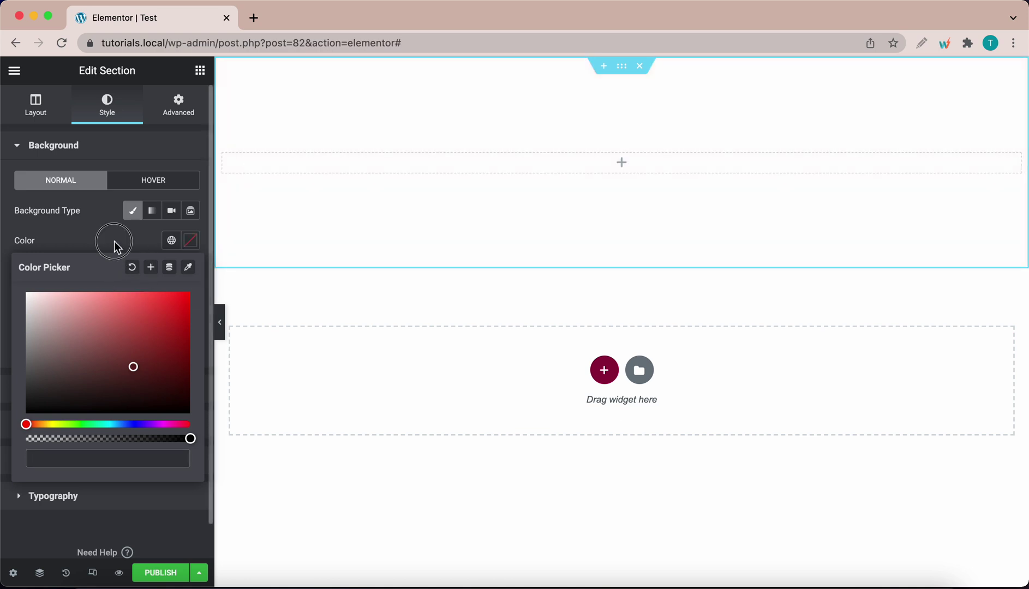
click(113, 242)
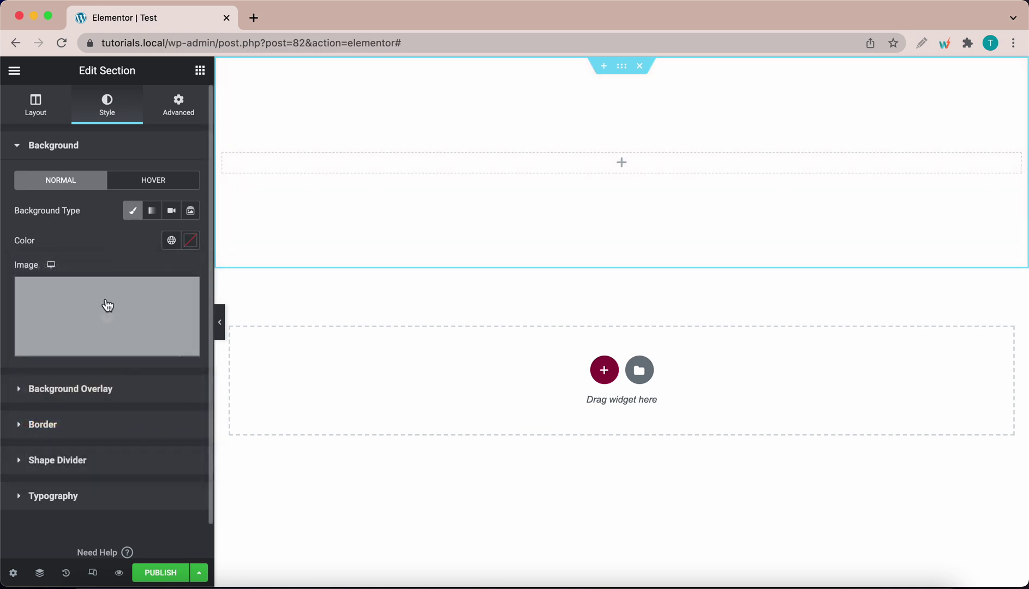
Search Unsplash for 'travel' photos in a new tab
click(254, 18)
click(244, 38)
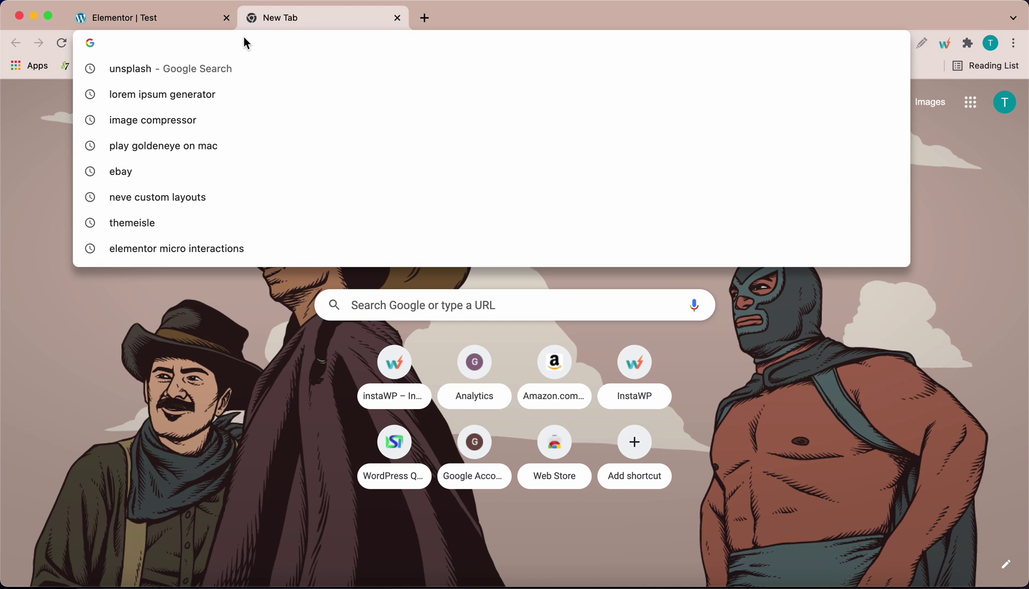
click(141, 65)
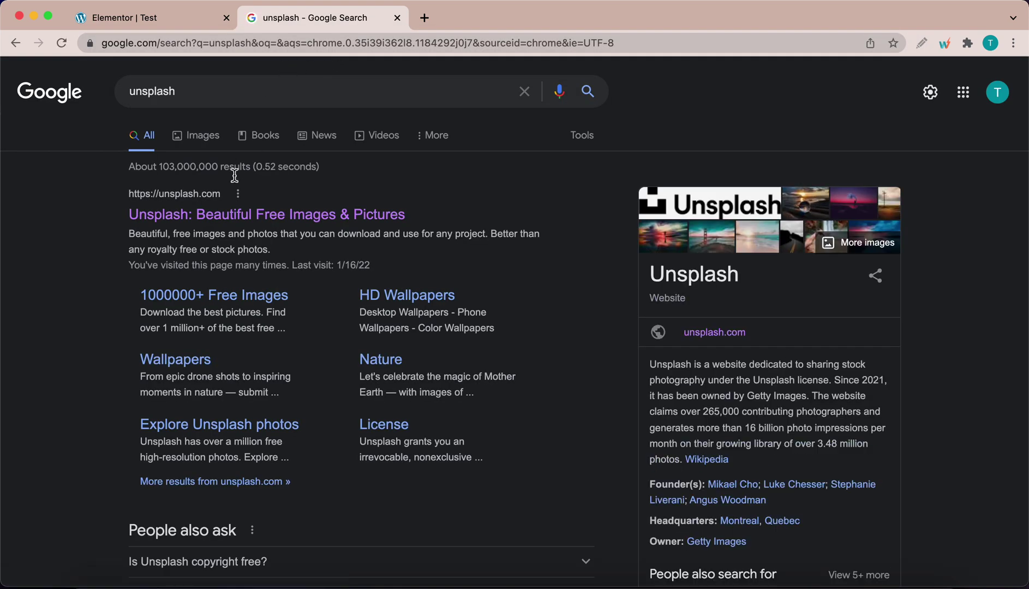
click(214, 217)
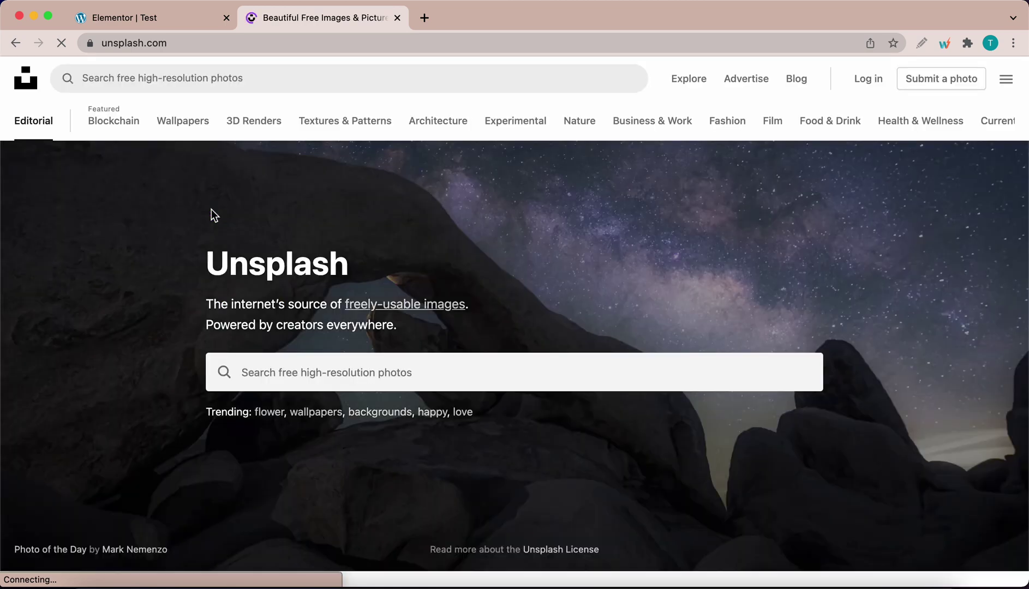
click(273, 371)
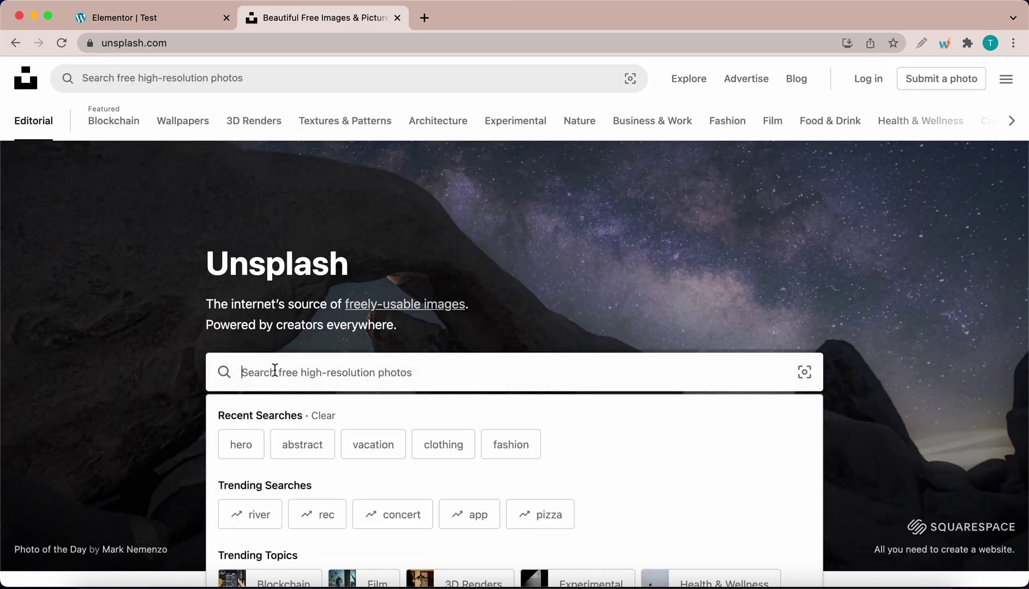
text(travel)
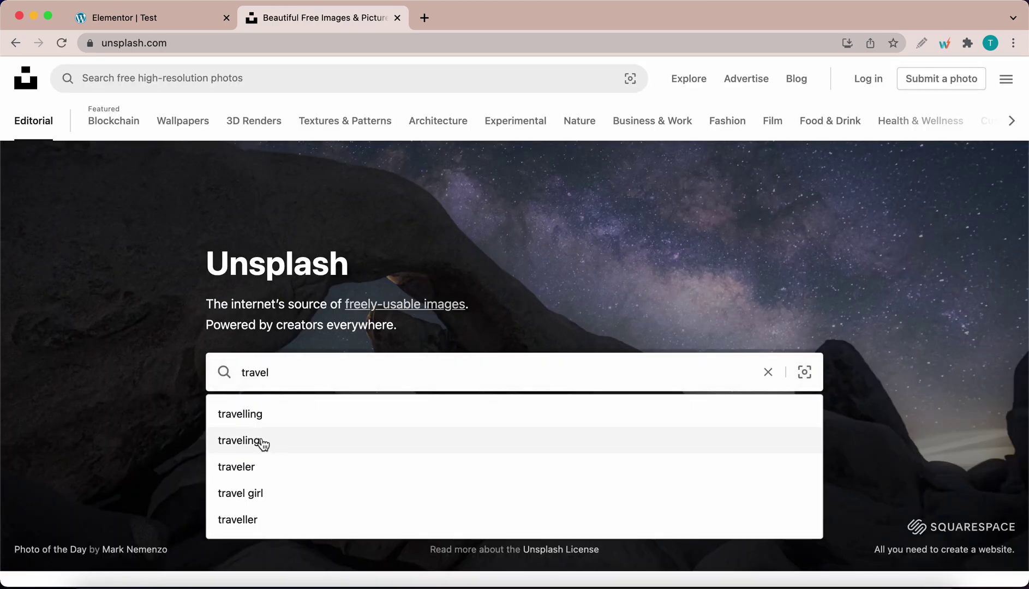
click(285, 414)
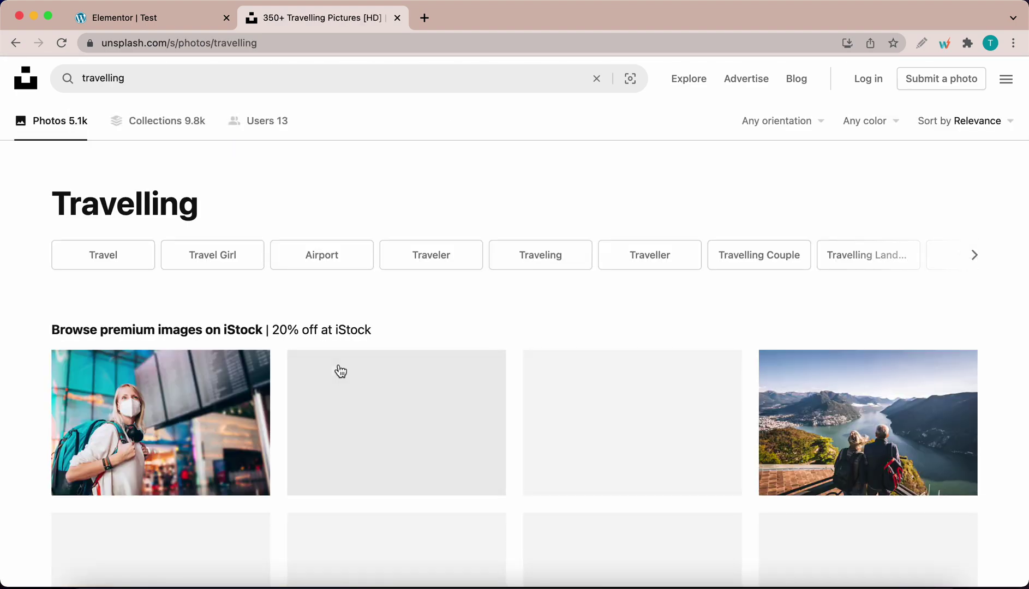
Download the beach lookout travel photo at Medium size
scroll(338, 368, down, 3)
scroll(355, 366, down, 10)
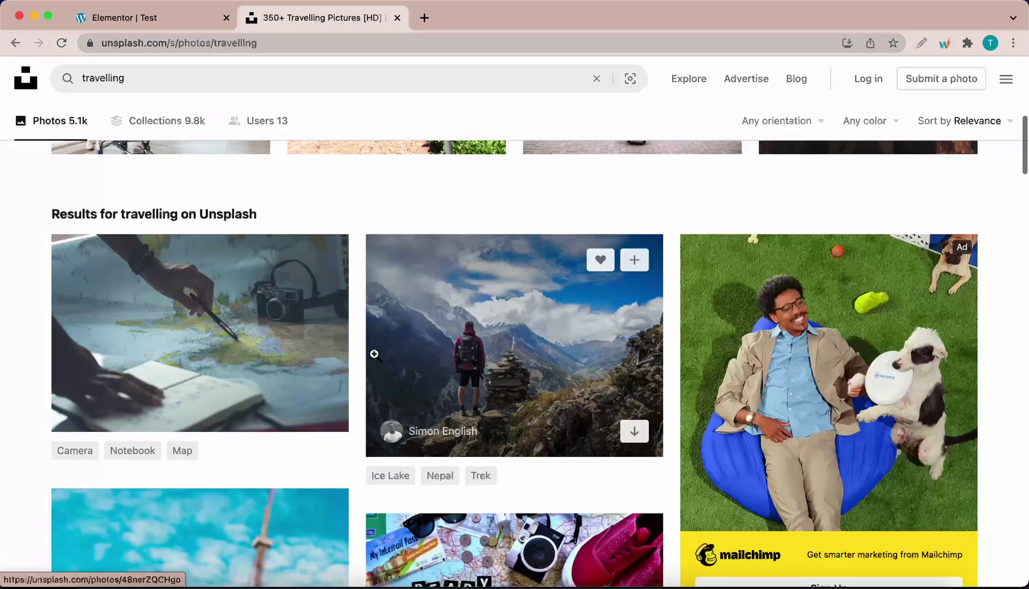
scroll(374, 355, down, 5)
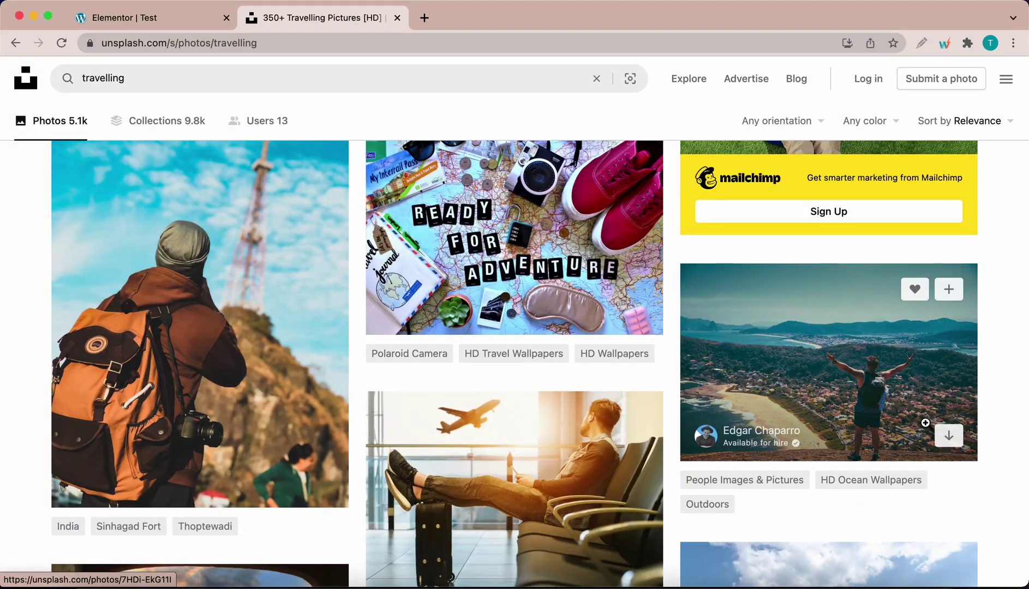
click(850, 350)
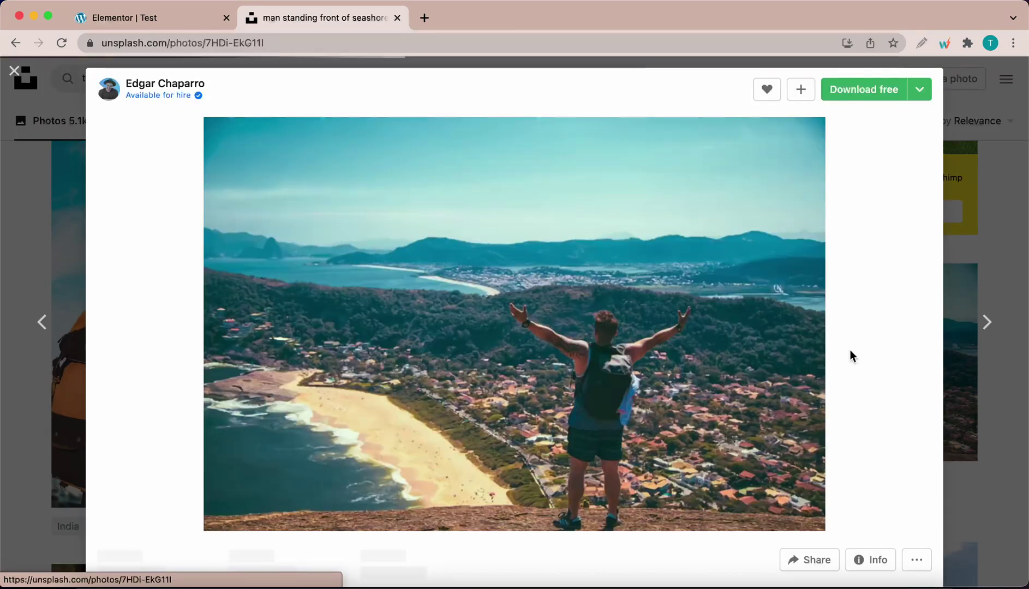
click(923, 92)
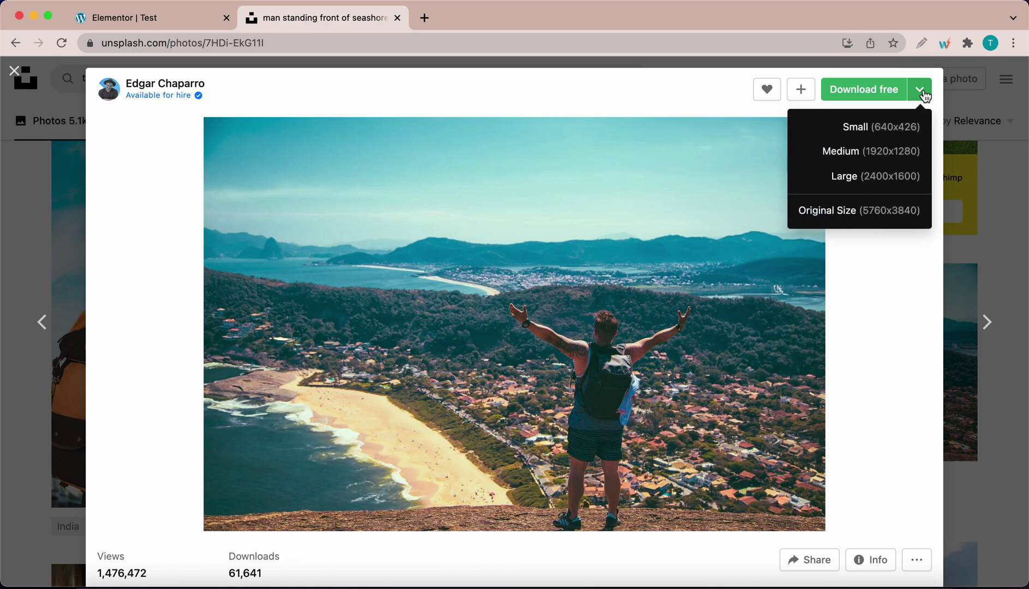
click(857, 152)
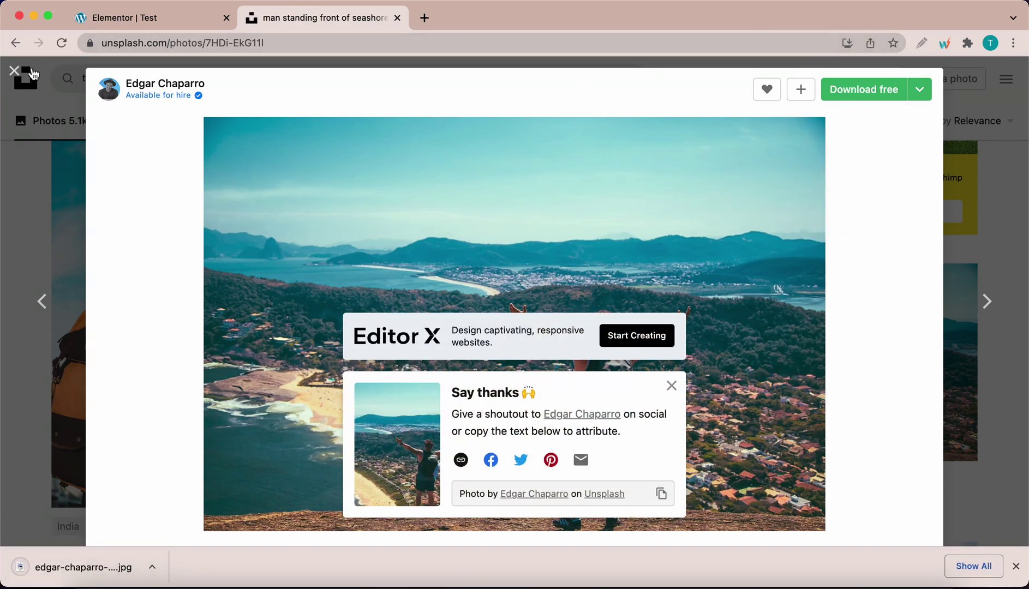
click(14, 70)
Upload the downloaded beach photo and set it as the section's background image
click(151, 20)
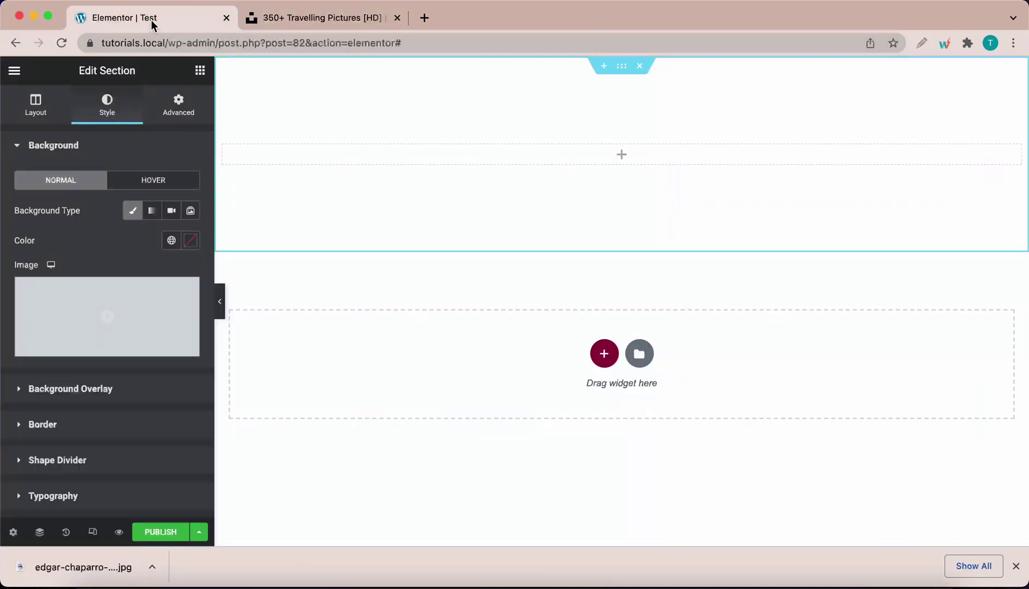
click(108, 312)
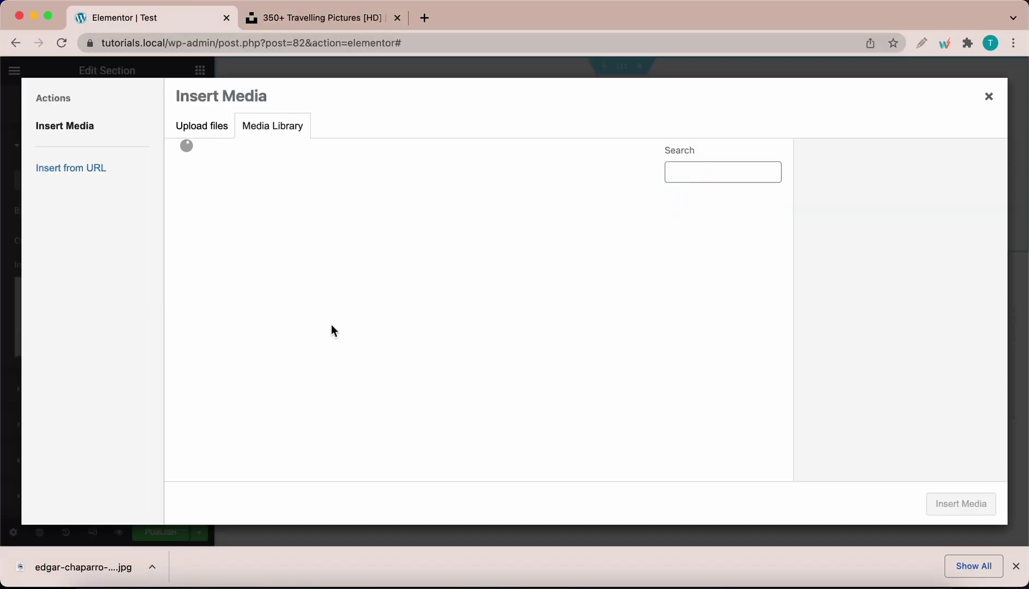
drag(99, 575, 364, 404)
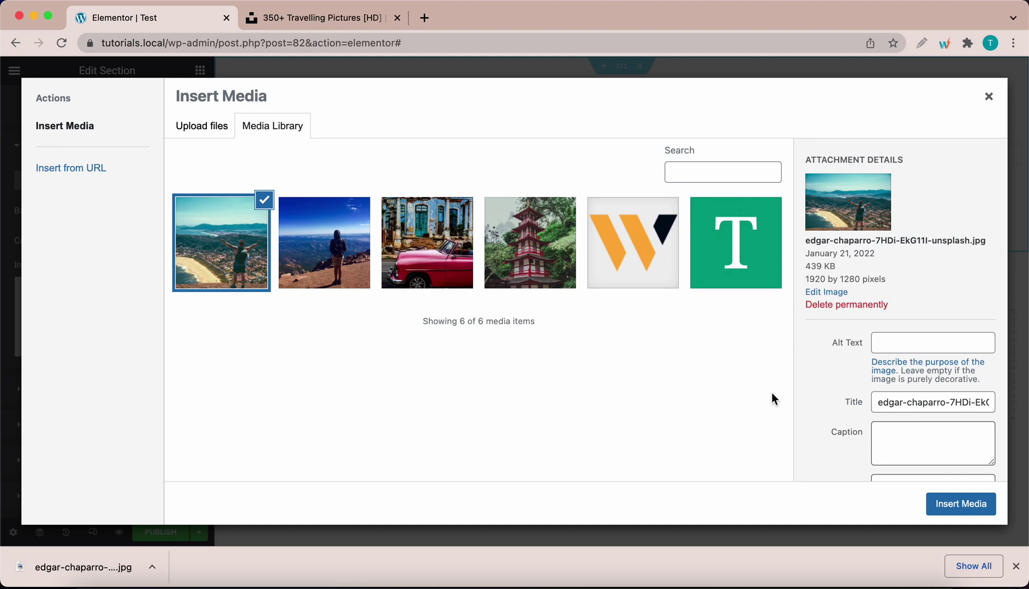
click(954, 506)
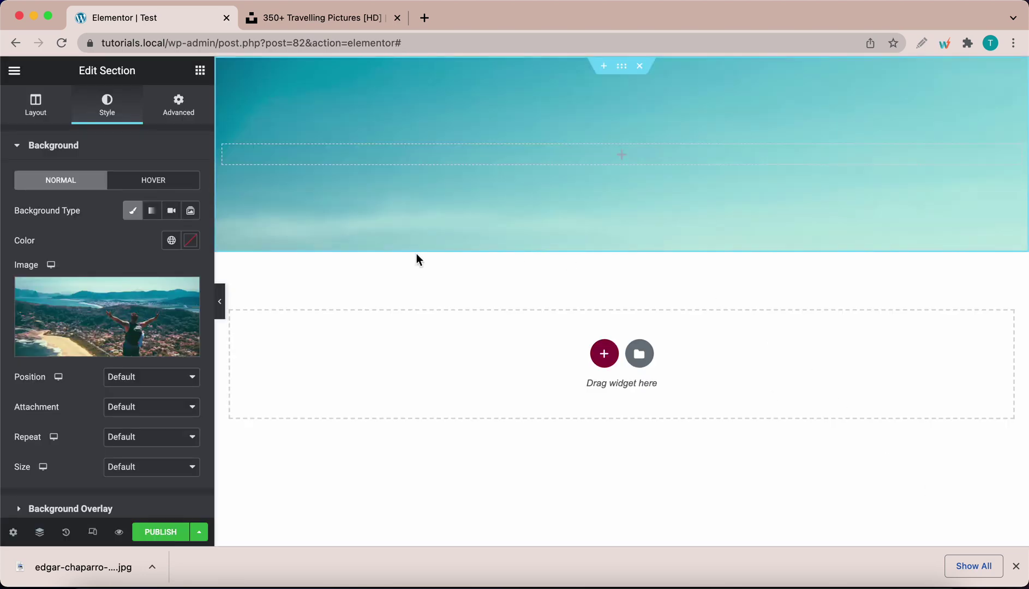
Set the background image position to Center Center
scroll(202, 378, down, 2)
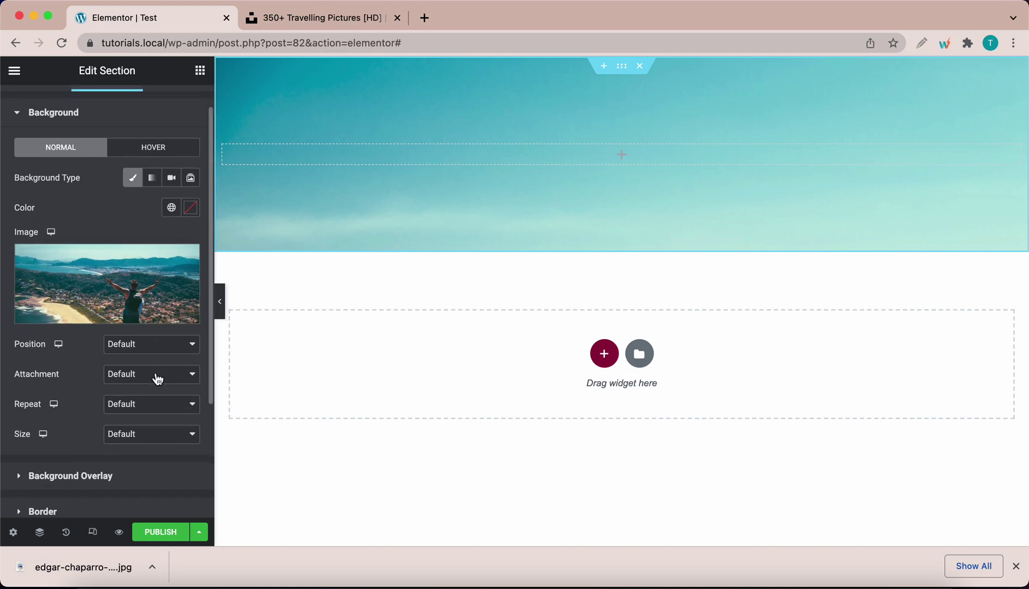
click(152, 347)
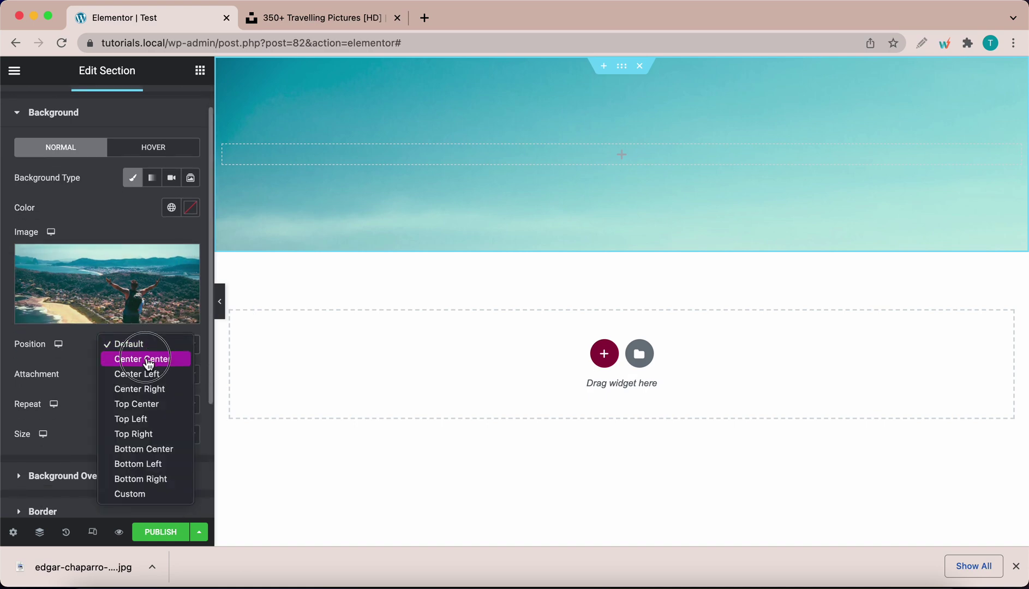
click(149, 361)
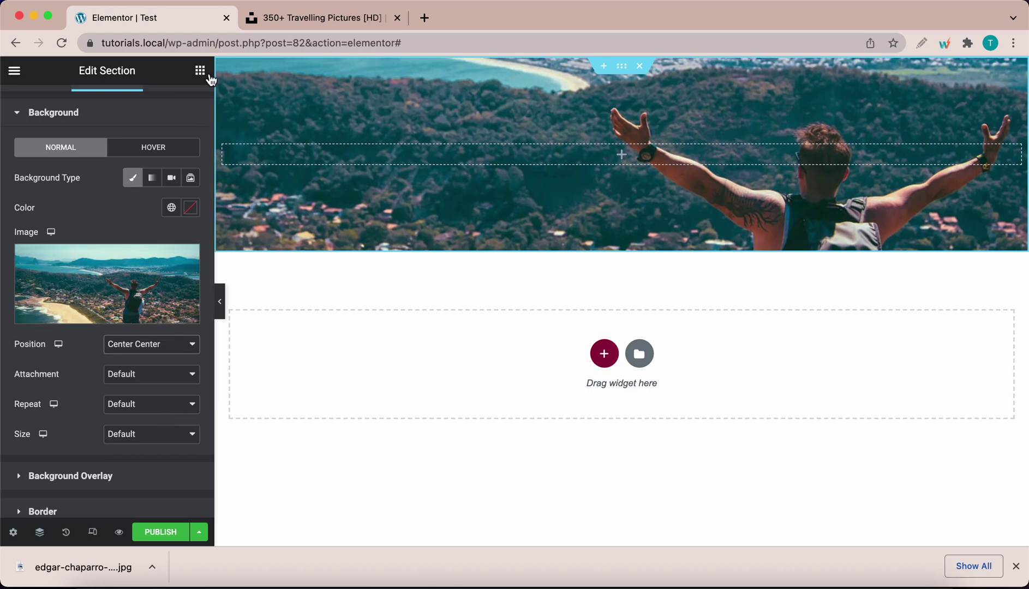
Add a Heading widget to the photo section with #FFFFFF text colour
click(201, 72)
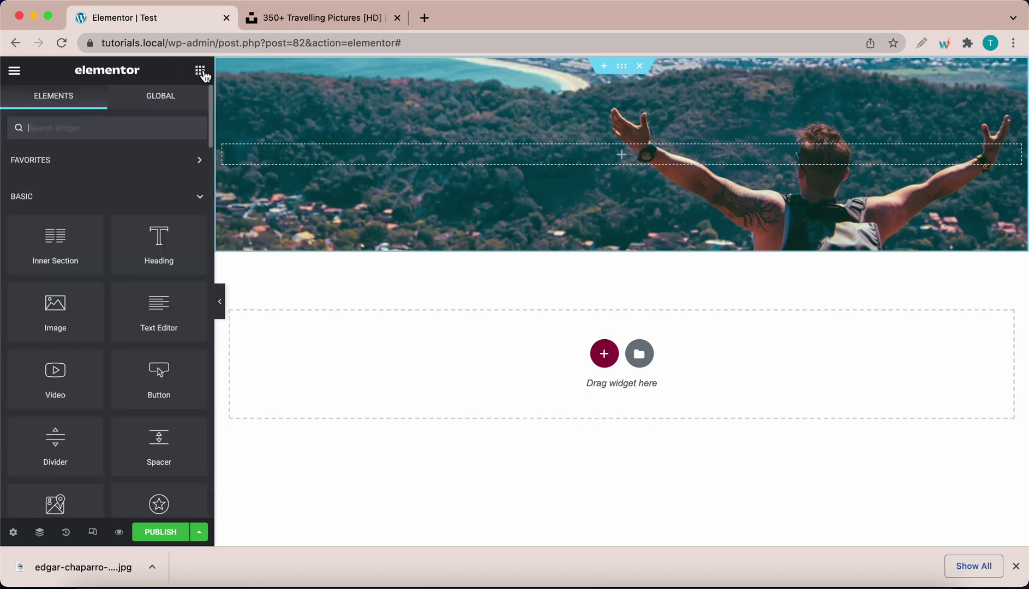
drag(158, 237, 452, 149)
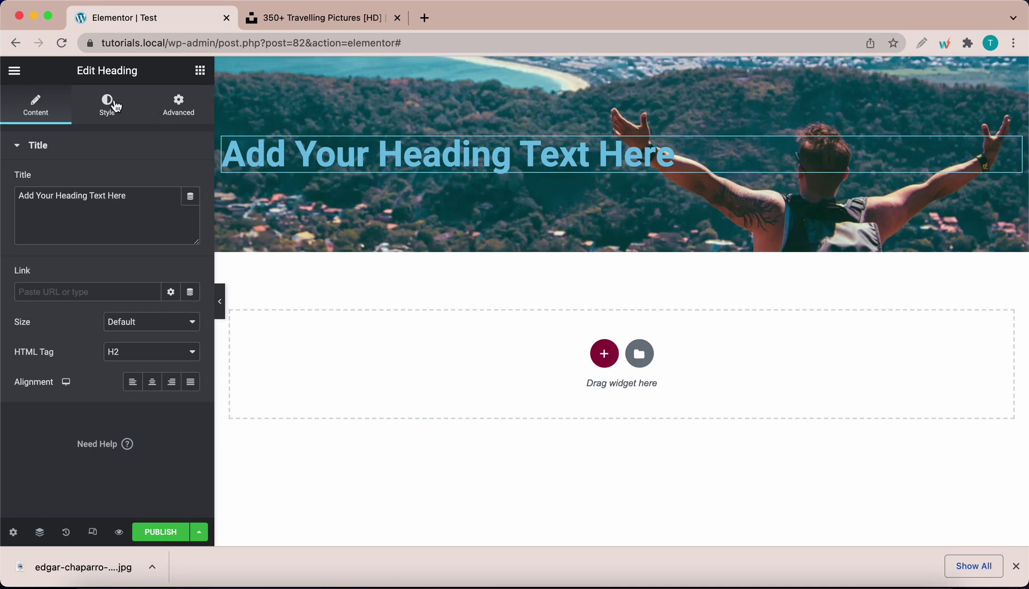
click(109, 103)
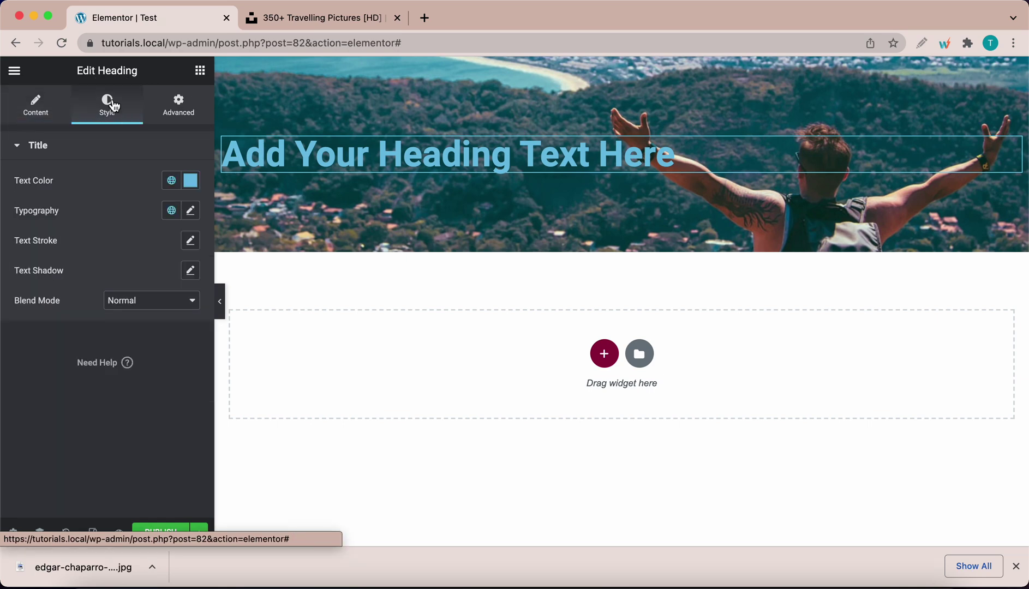
click(190, 179)
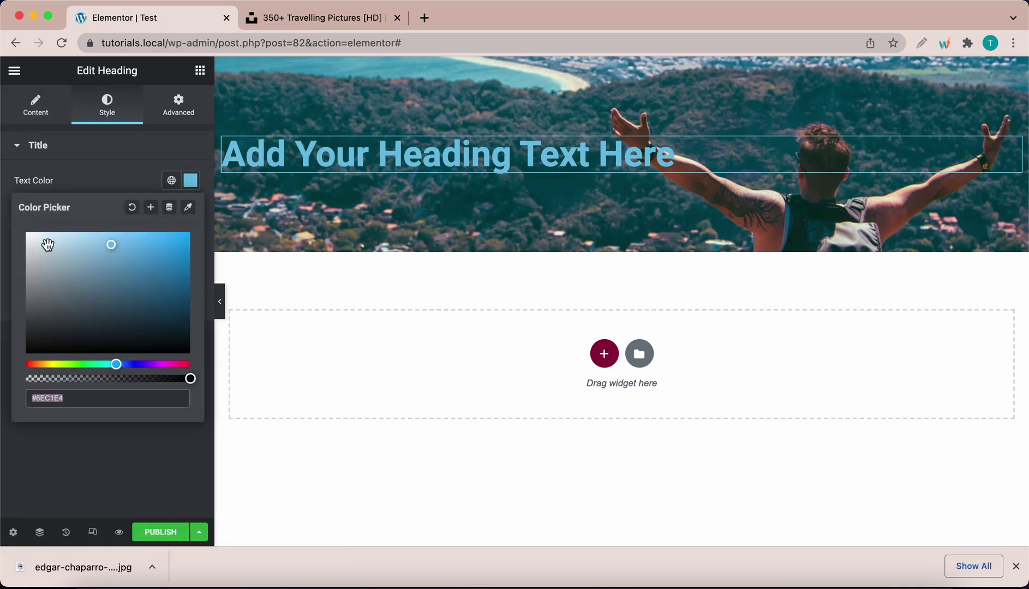
drag(48, 245, 12, 232)
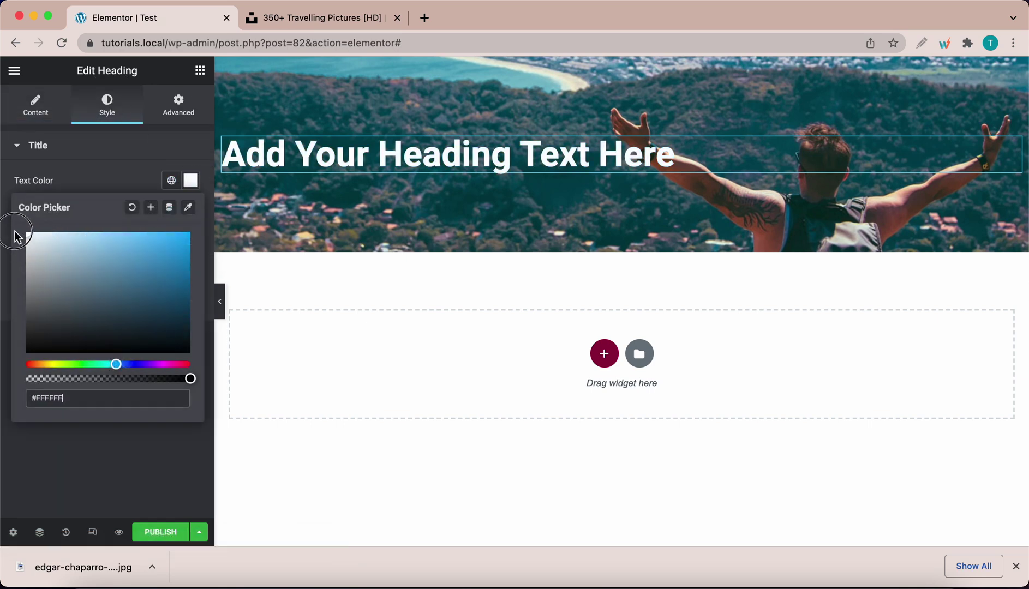
click(132, 174)
Set the heading's typography font family to Heebo
click(85, 154)
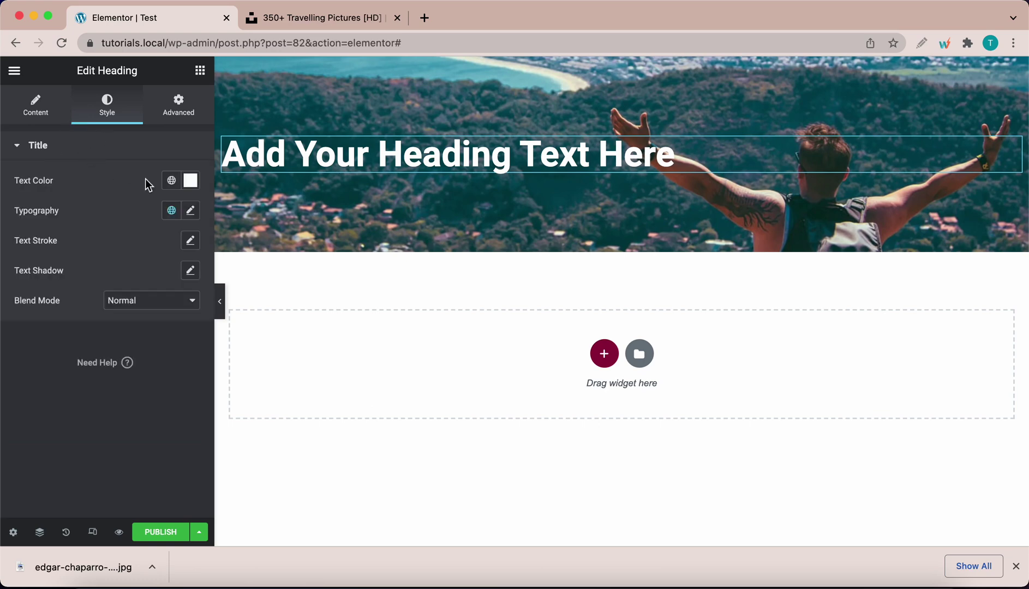
click(191, 212)
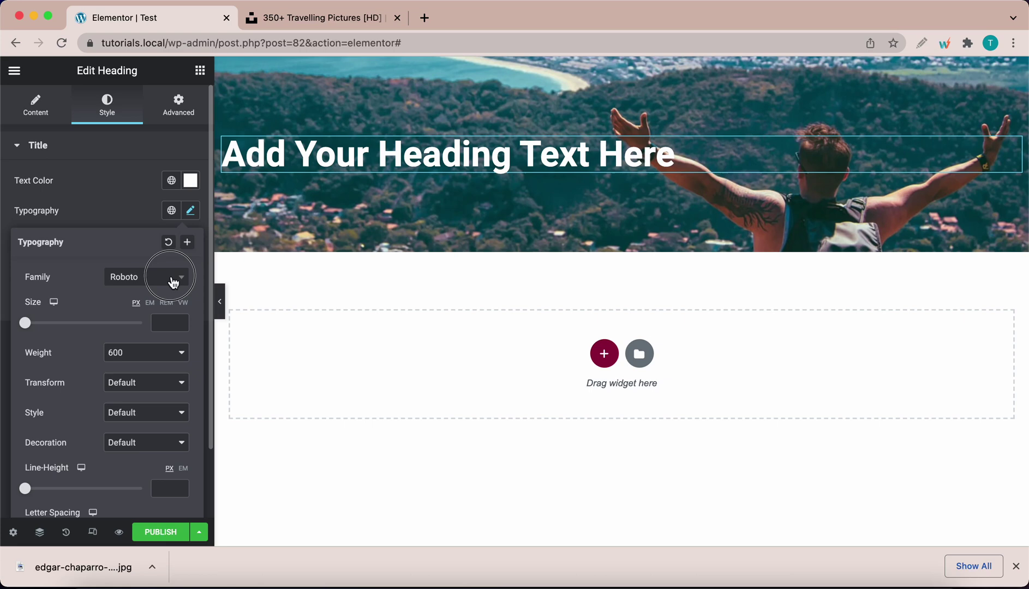
click(172, 280)
text(heebo)
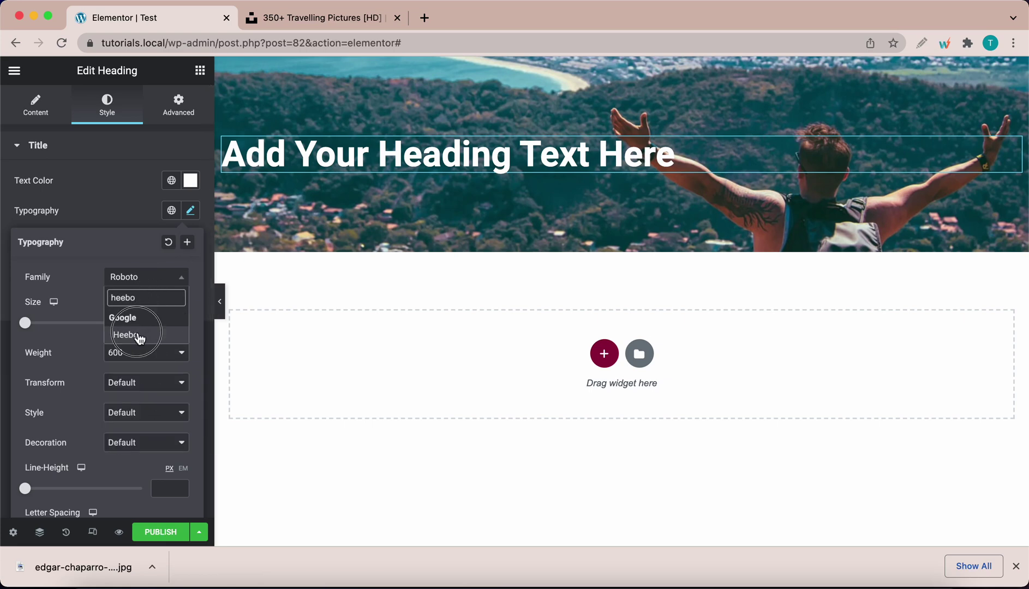
click(136, 335)
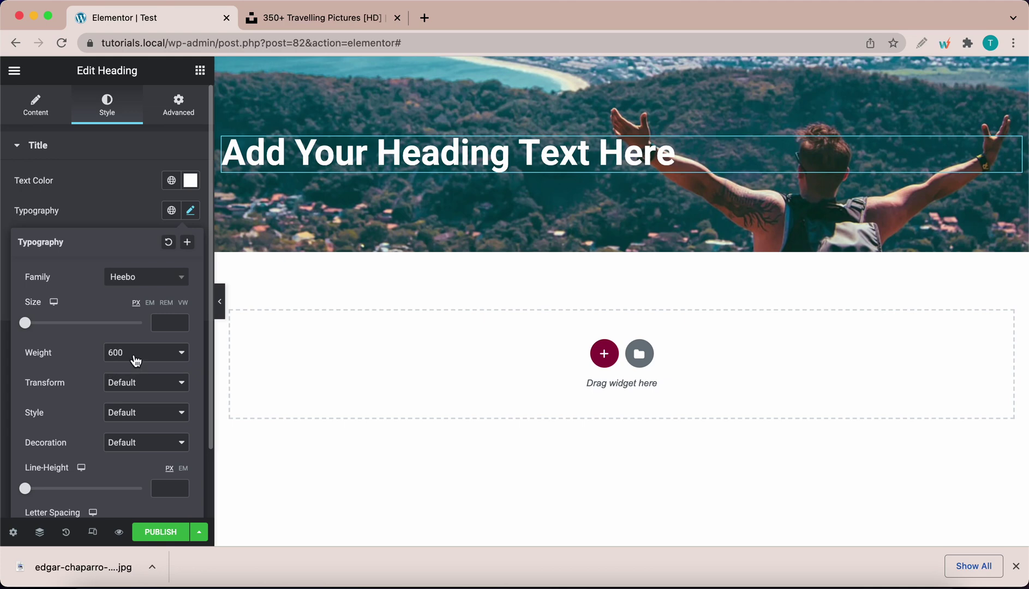
scroll(160, 371, down, 2)
scroll(160, 360, up, 2)
Make the heading an H1 tag with center alignment
click(43, 106)
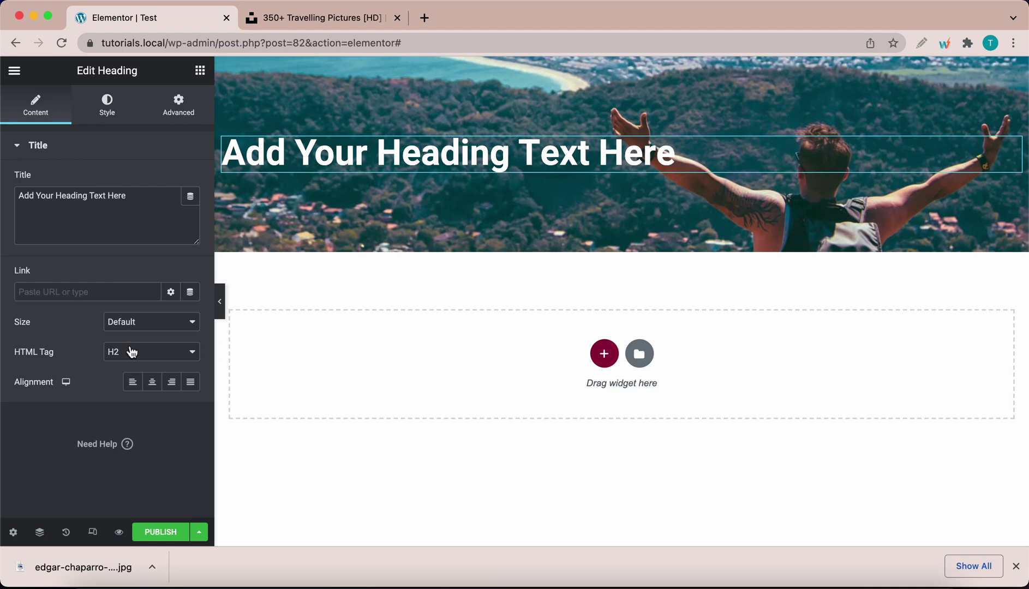
click(137, 356)
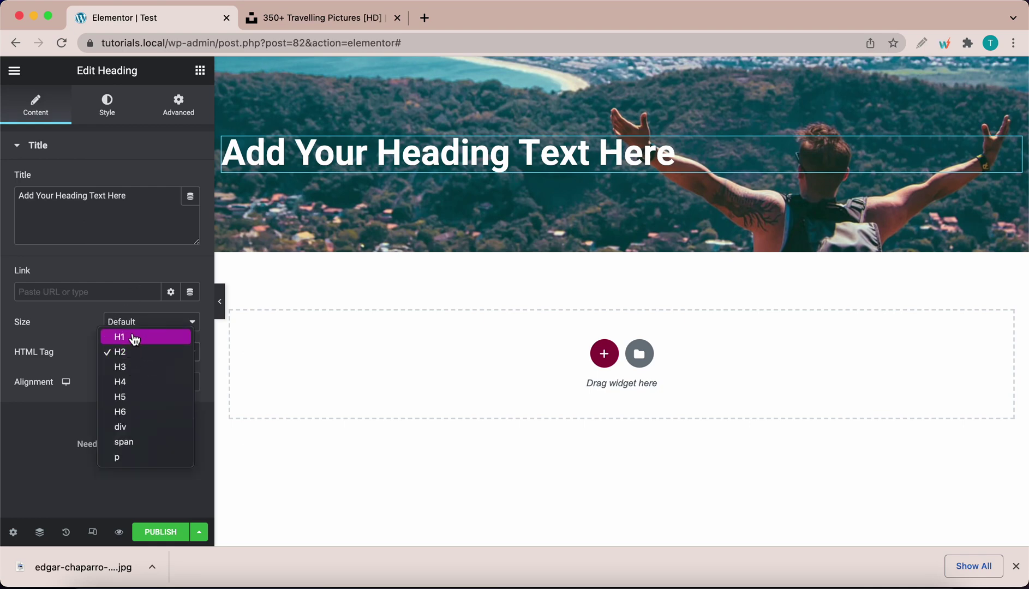
click(136, 339)
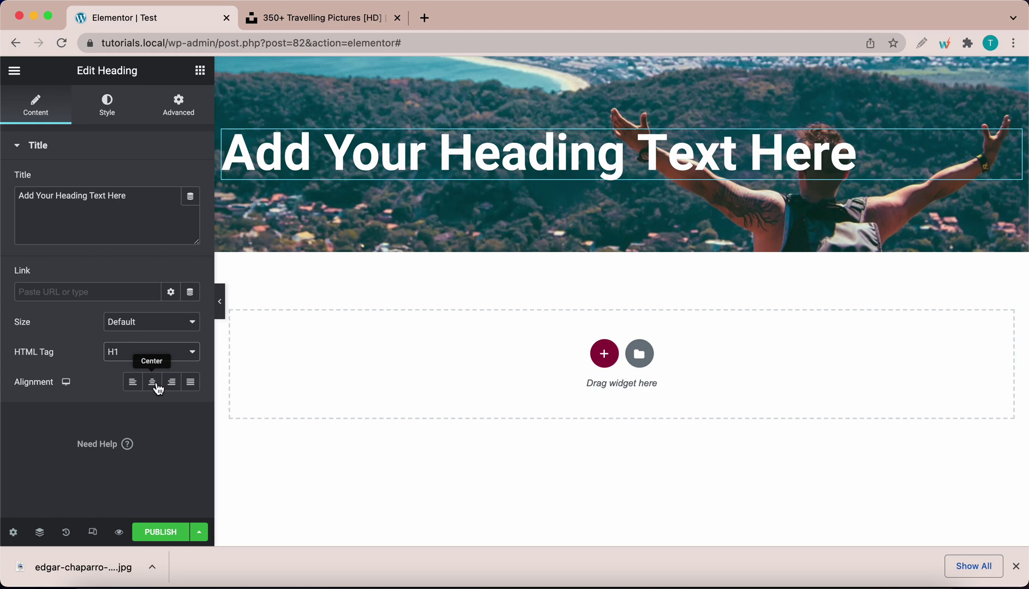
click(152, 383)
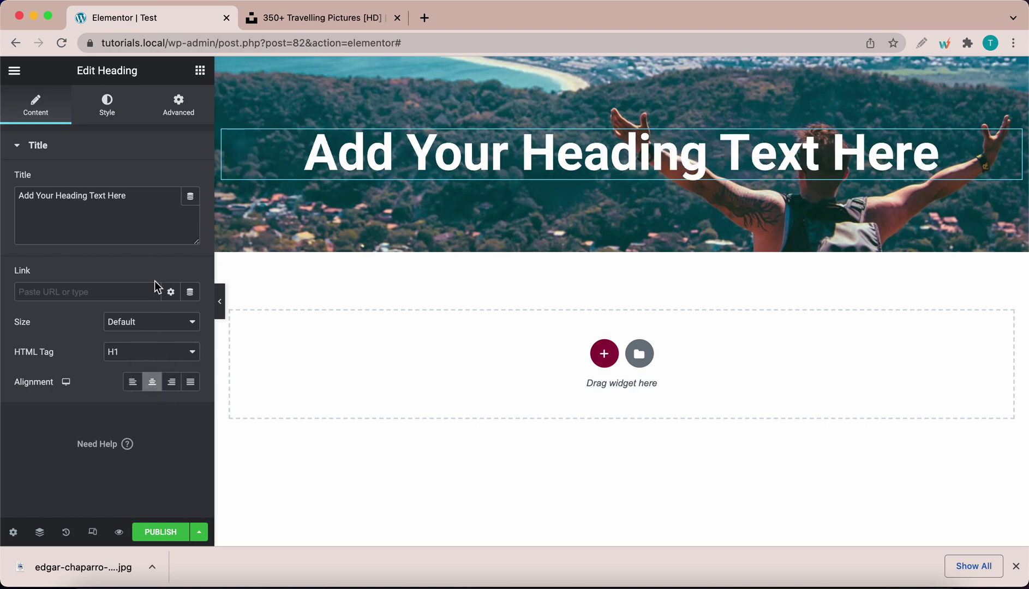
Replace the heading's placeholder title with 'My Travel Blog'
click(146, 202)
key(super+a)
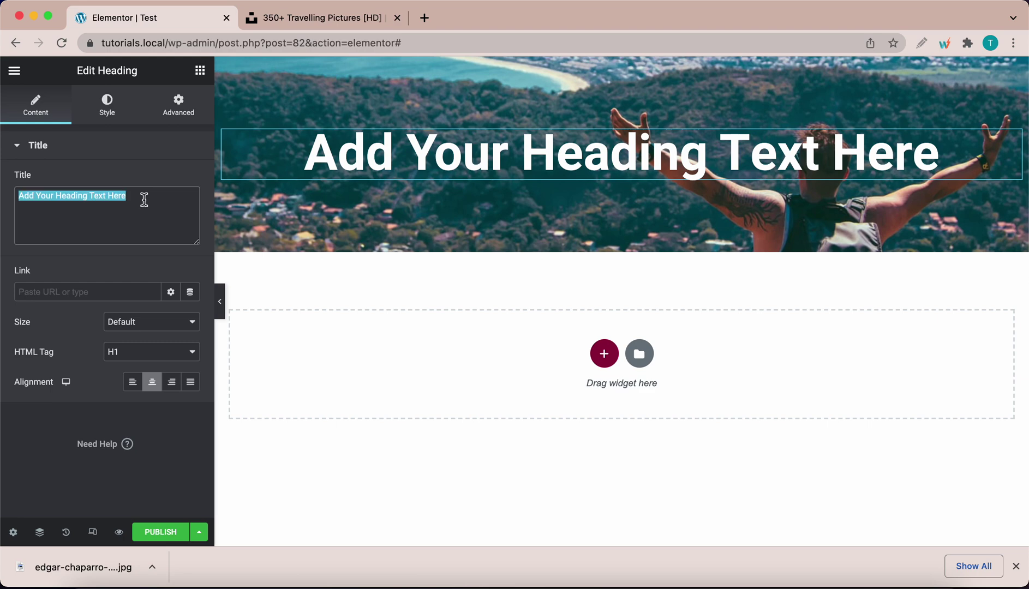
key(BackSpace)
text(My )
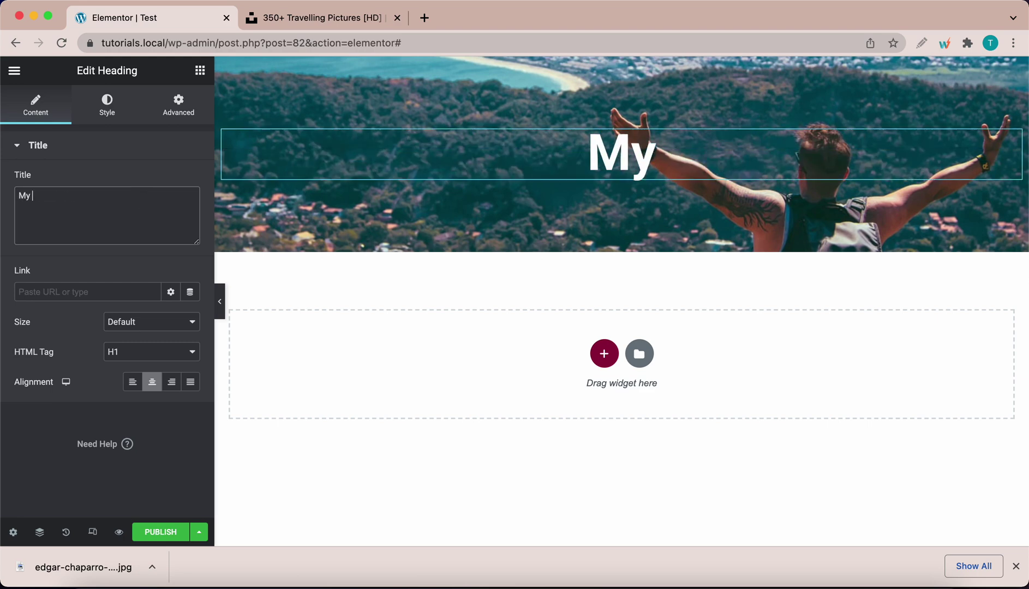
text(Travel Blog)
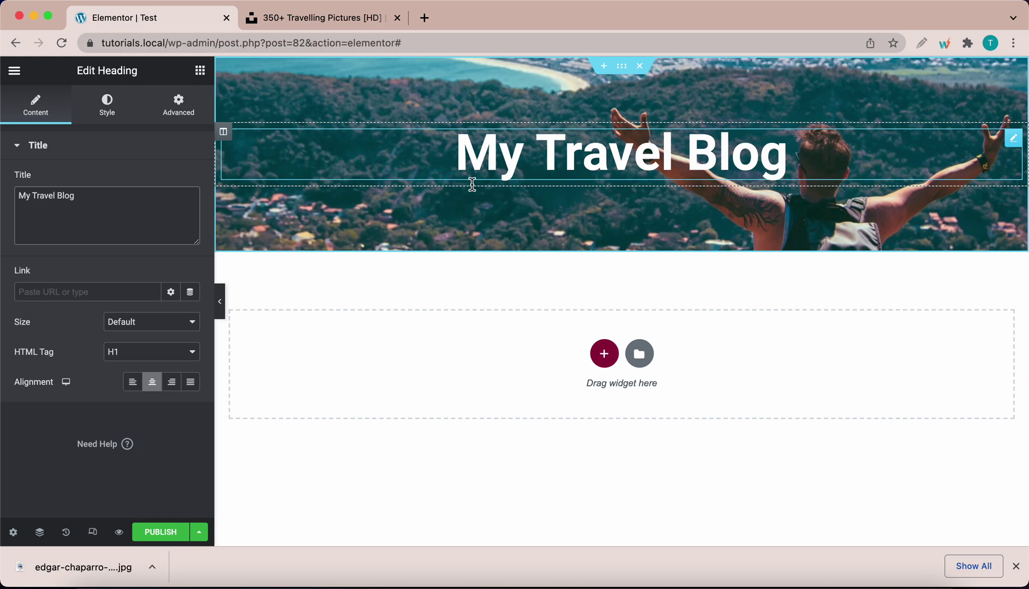
Set the heading's typography font size to 4 rem
click(107, 103)
click(191, 212)
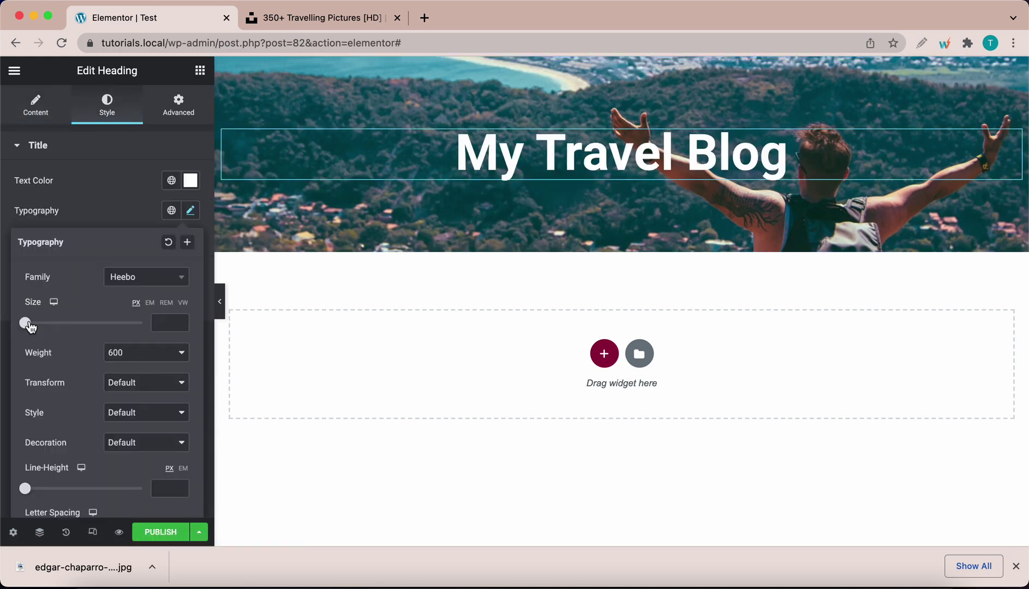
drag(25, 323, 42, 324)
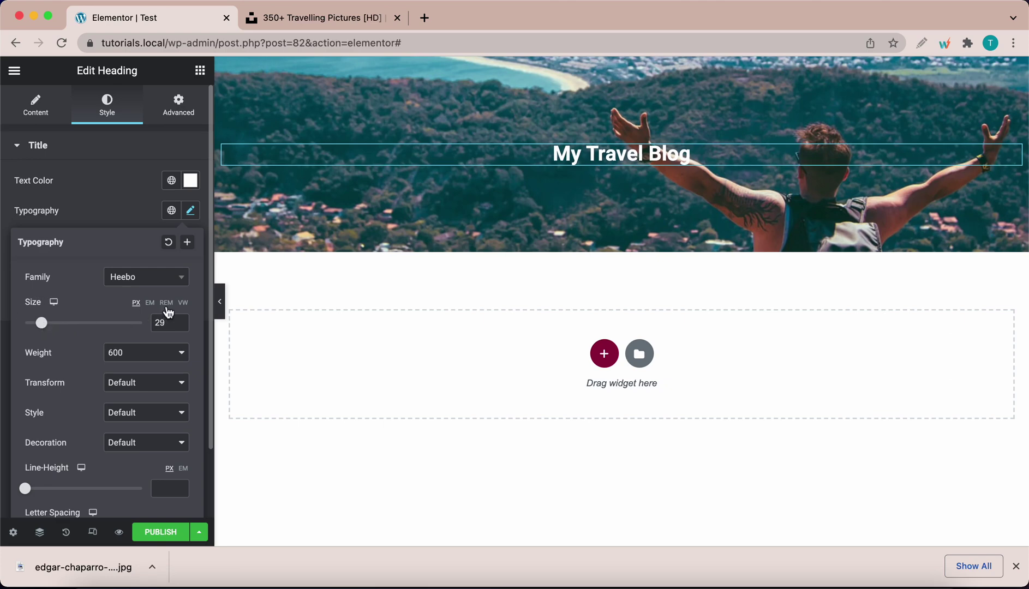
click(166, 306)
key(BackSpace)
key(BackSpace)
text(4)
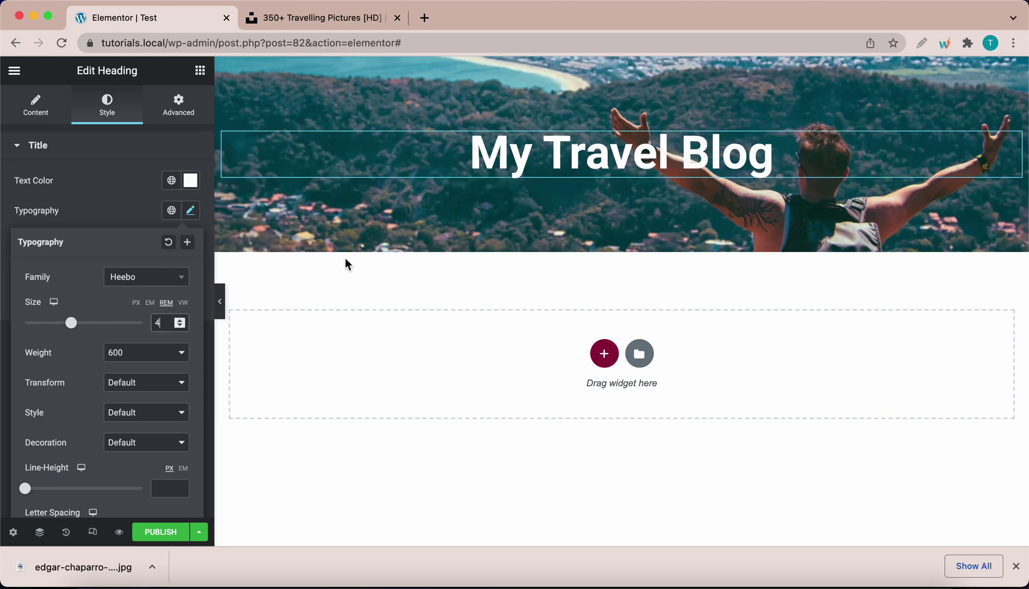
click(149, 154)
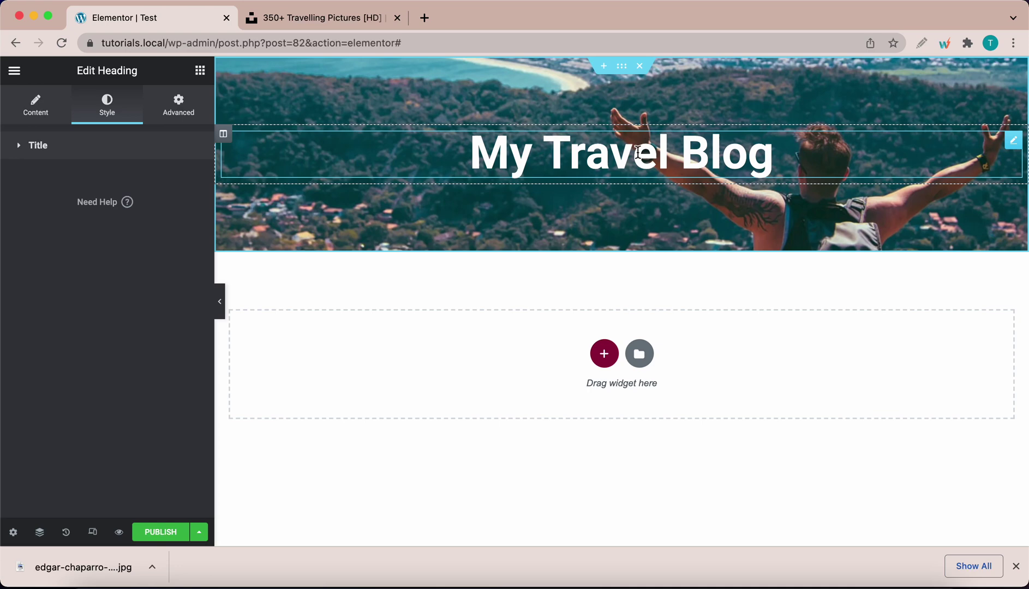
Add a Text Editor widget with its lorem ipsum sample text below the My Travel Blog heading
click(200, 70)
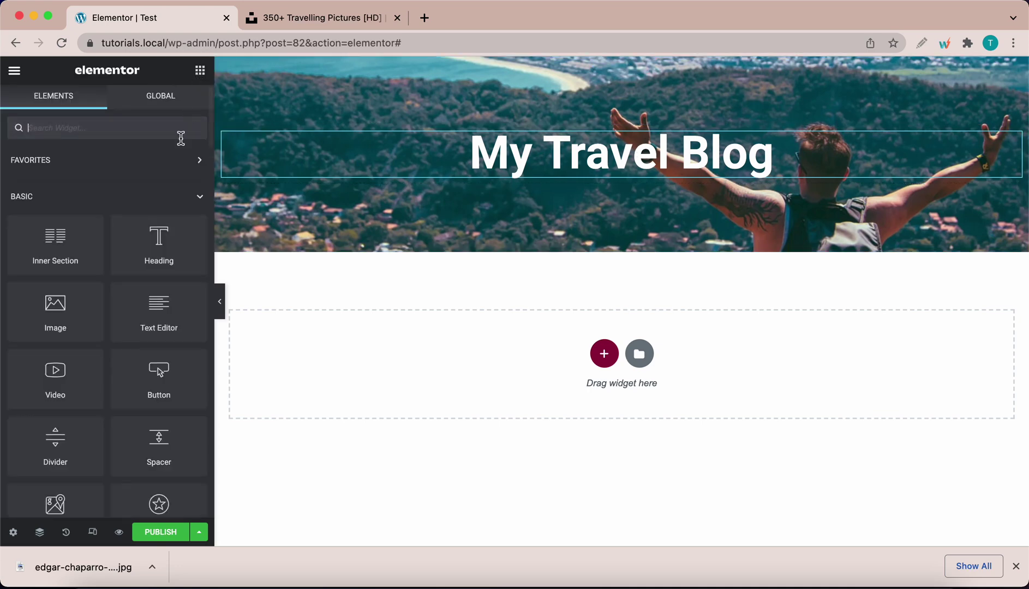
drag(158, 314, 509, 190)
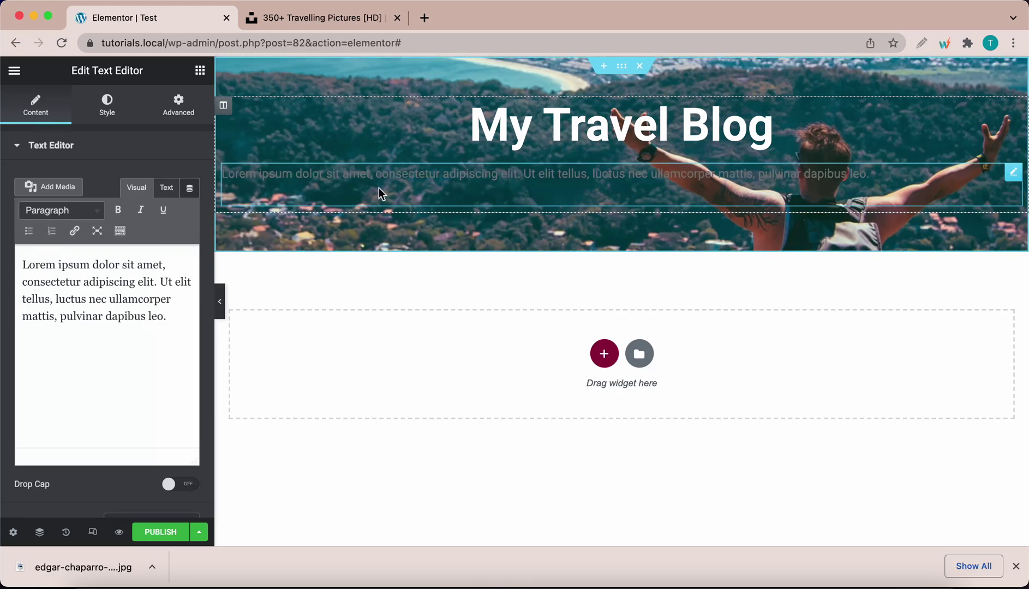
click(131, 298)
key(super+a)
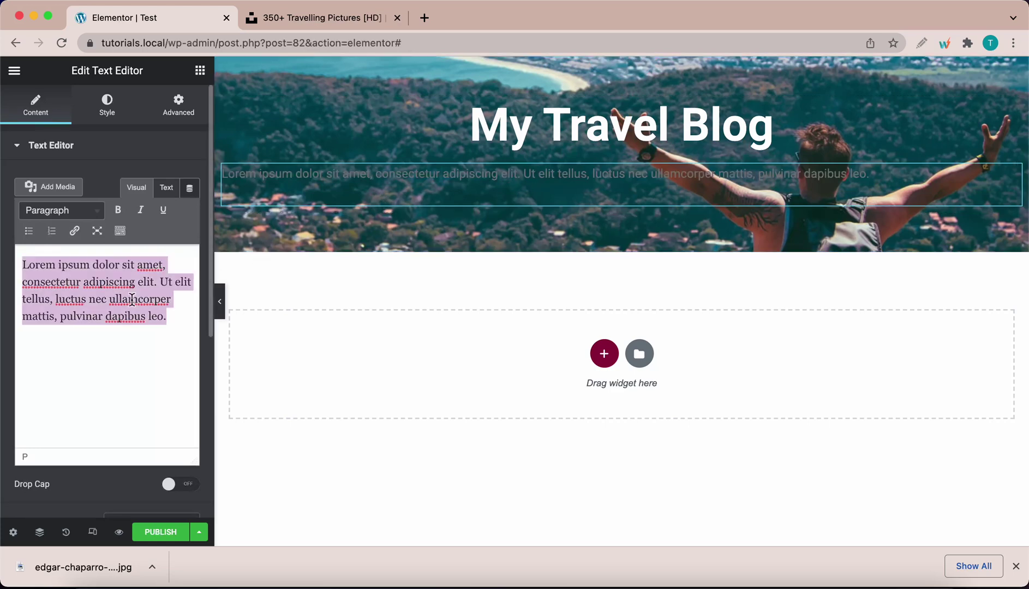
click(162, 315)
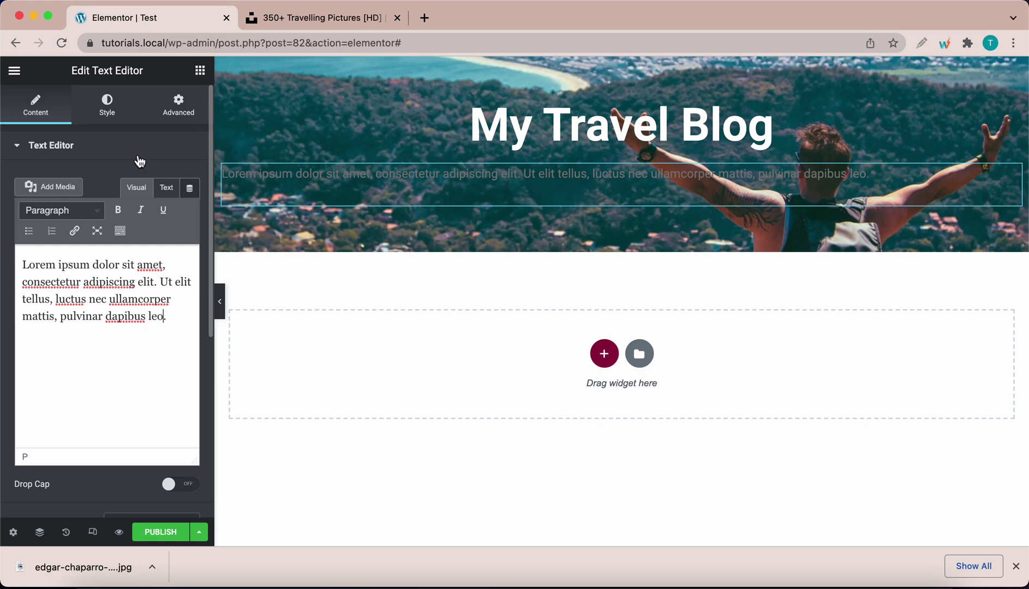
Center the paragraph and set its text colour to light grey #DEDBDB
click(107, 104)
click(190, 211)
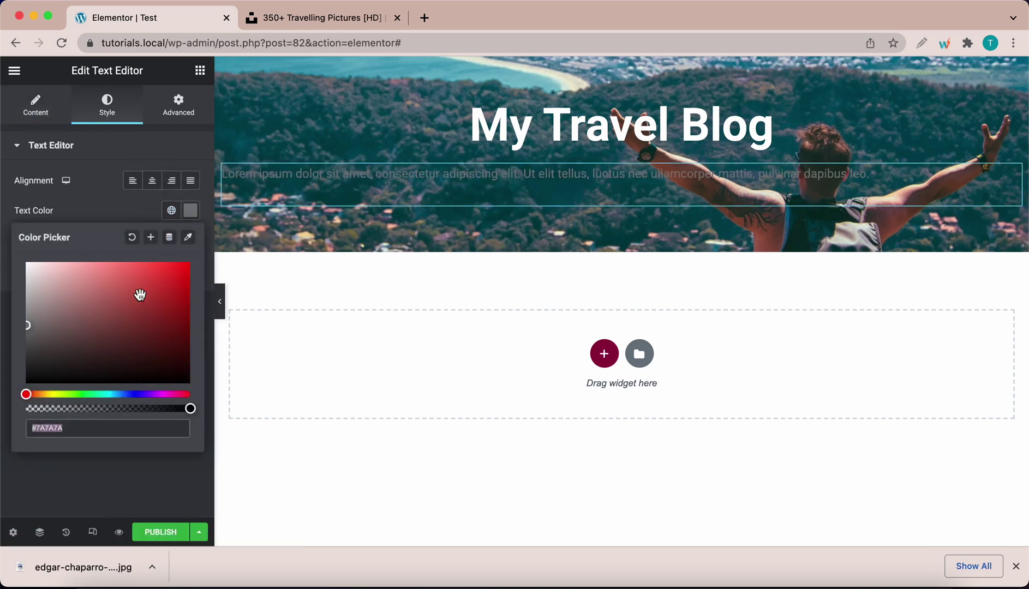
drag(141, 294, 6, 267)
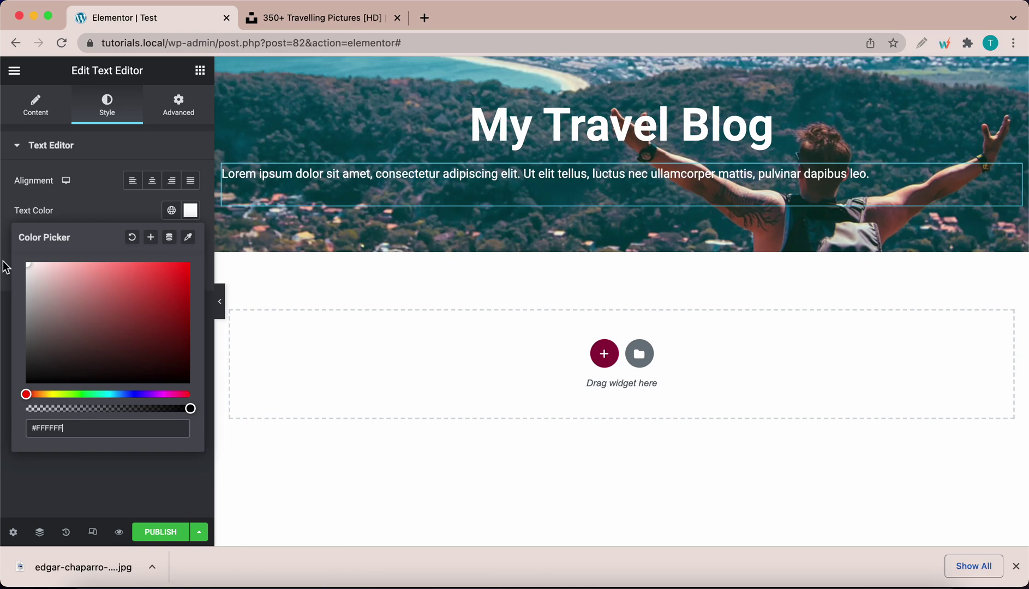
click(152, 182)
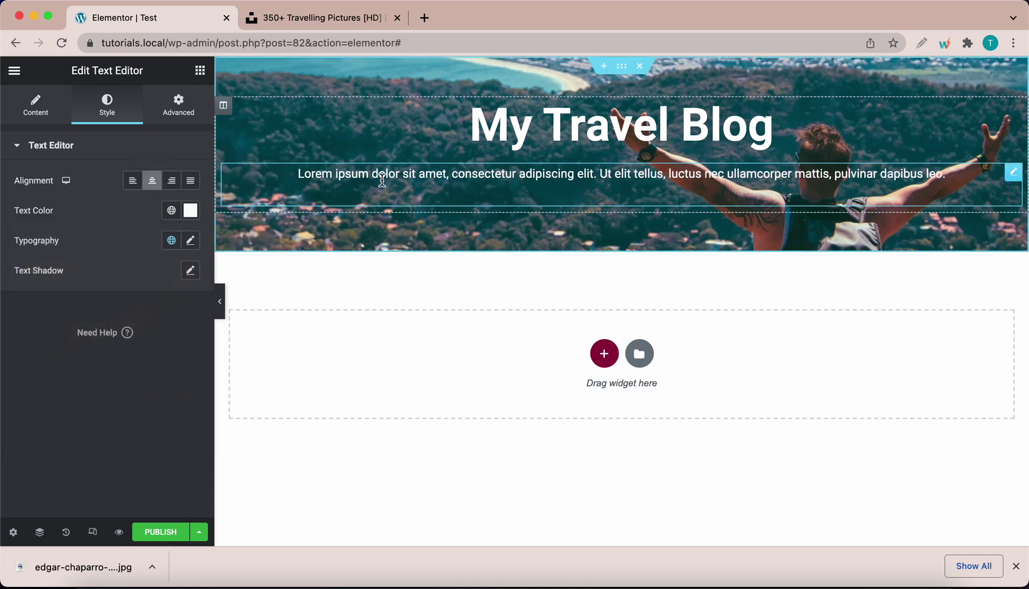
click(191, 210)
click(29, 280)
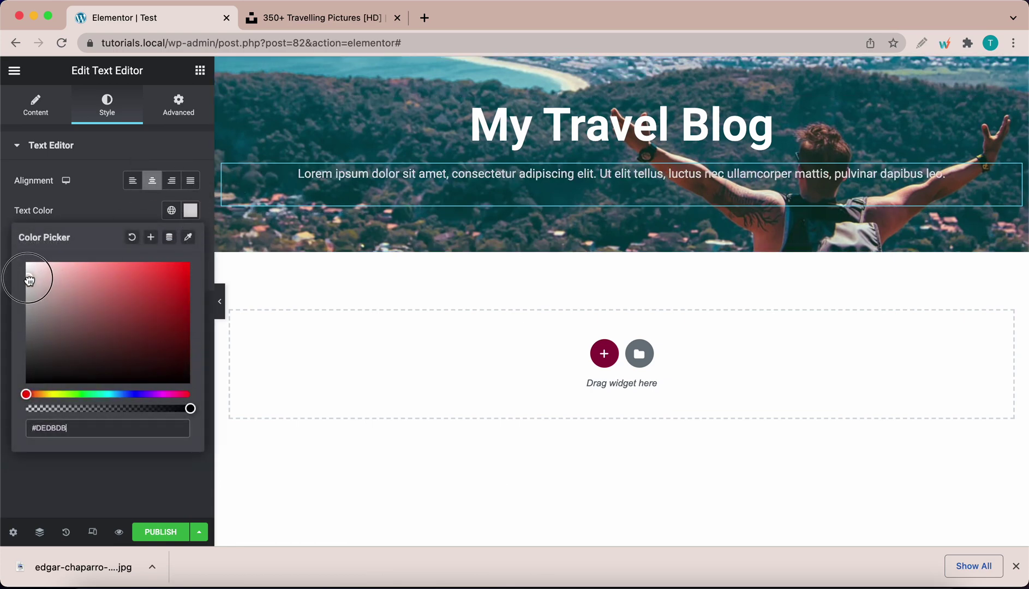
drag(29, 280, 23, 277)
click(87, 214)
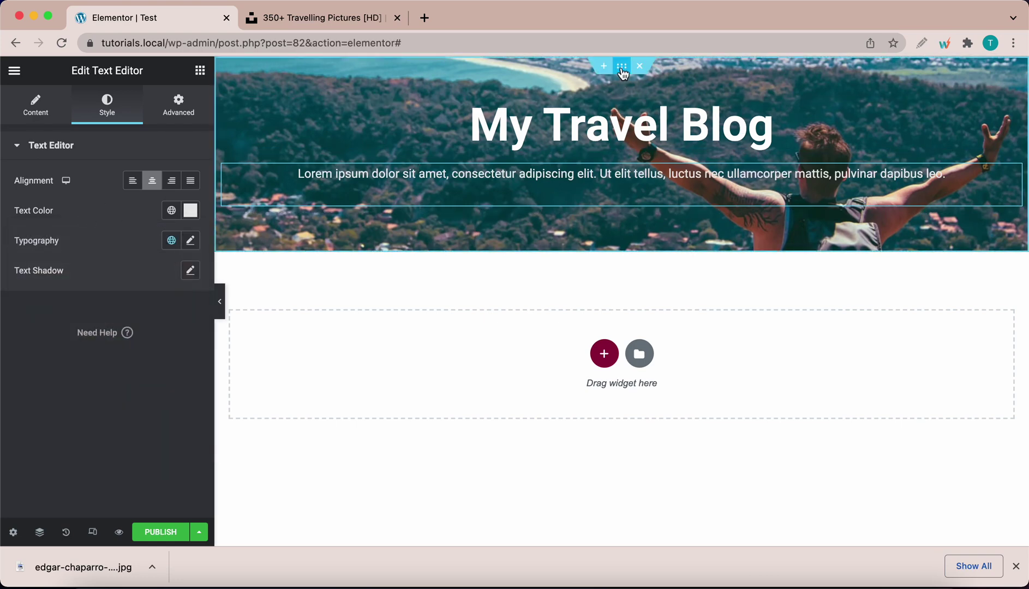
Give the banner section a Classic background overlay
click(622, 68)
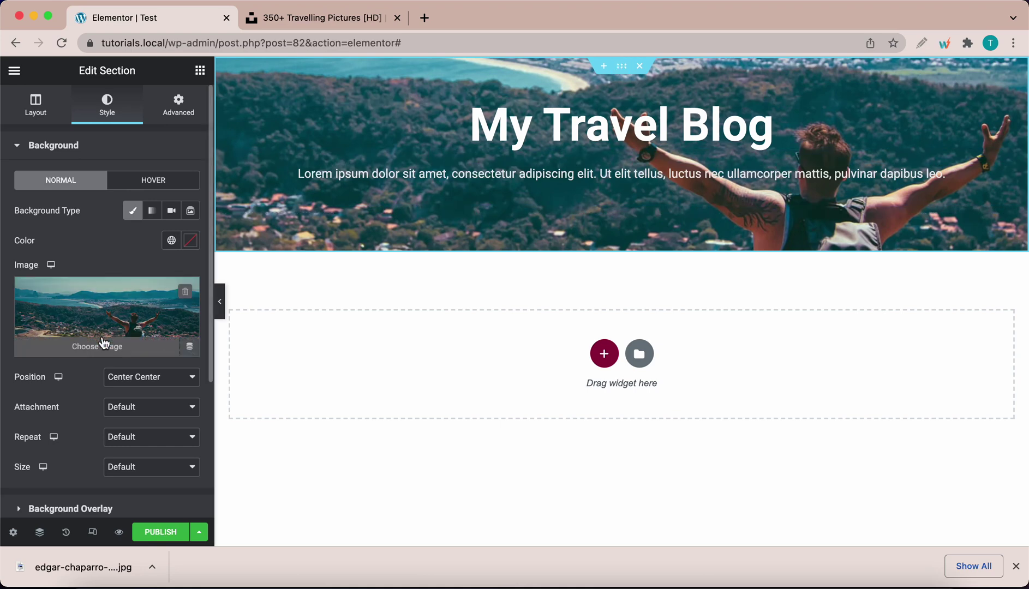
scroll(102, 341, down, 3)
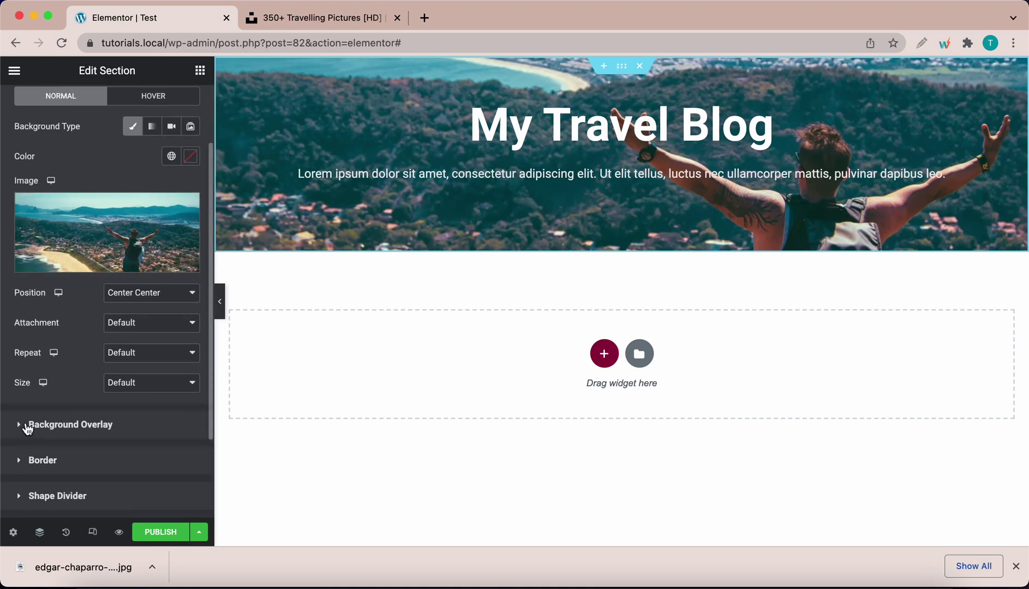
click(27, 425)
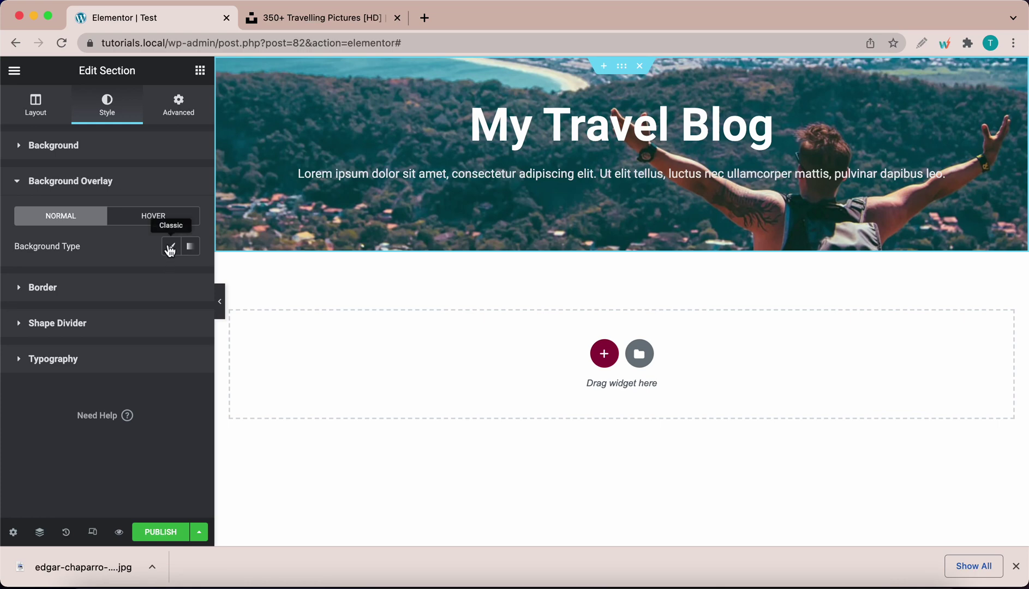
click(170, 248)
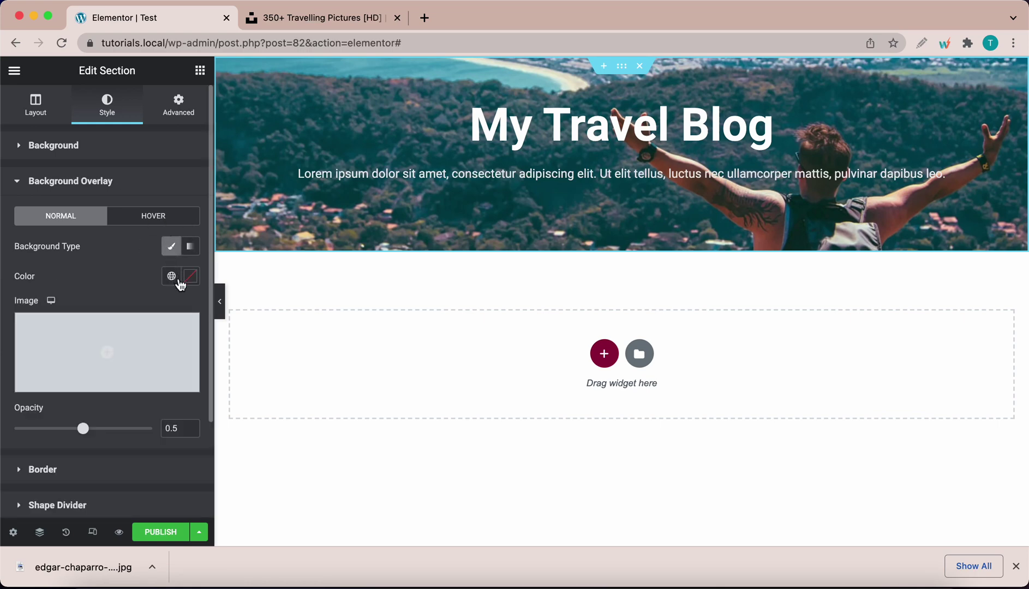
Set the overlay colour to dark blue #30376F at 0.64 opacity
click(190, 276)
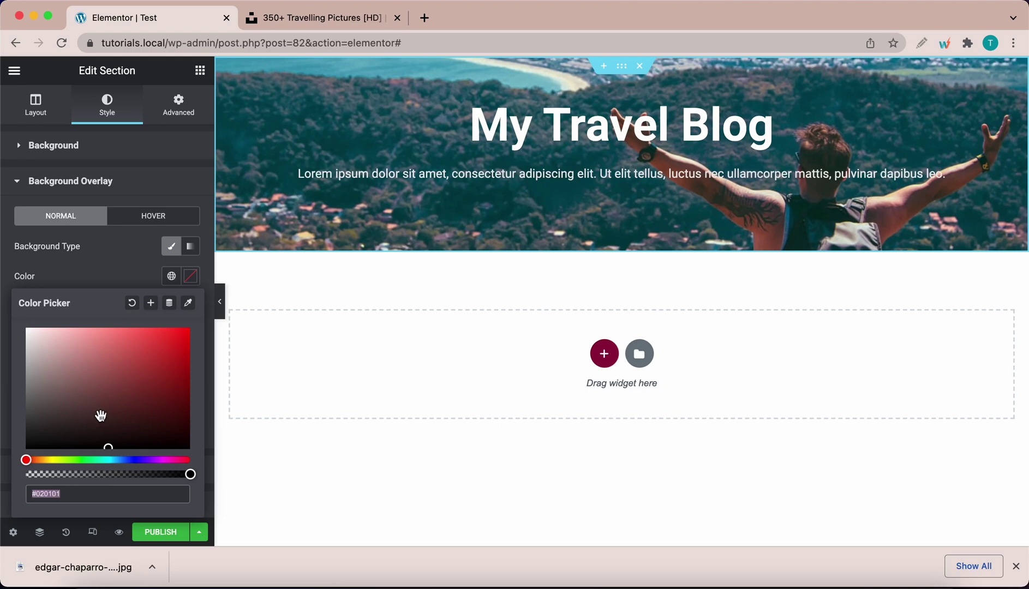
click(132, 460)
drag(150, 423, 176, 420)
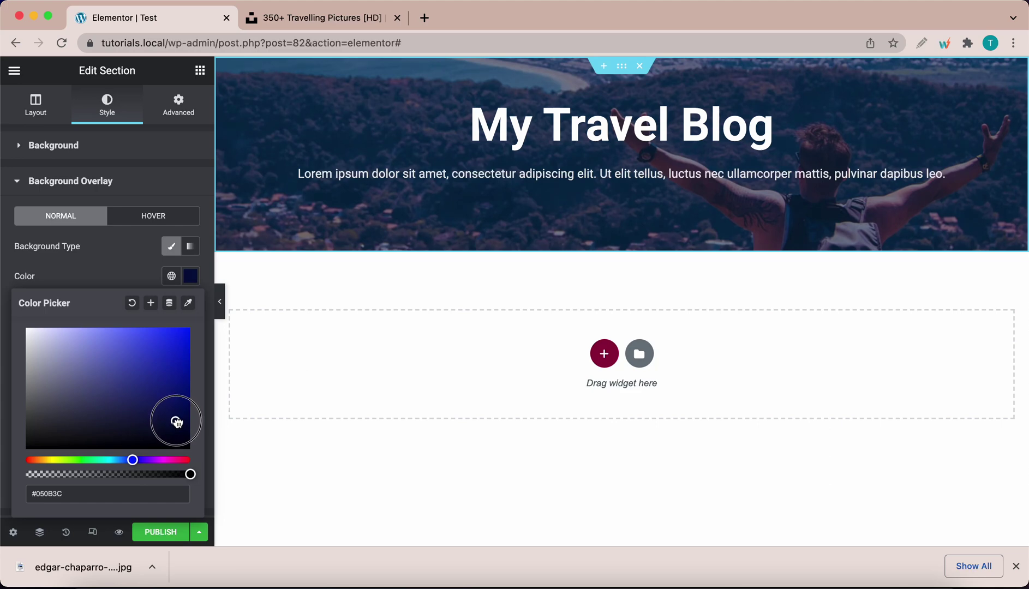
click(136, 287)
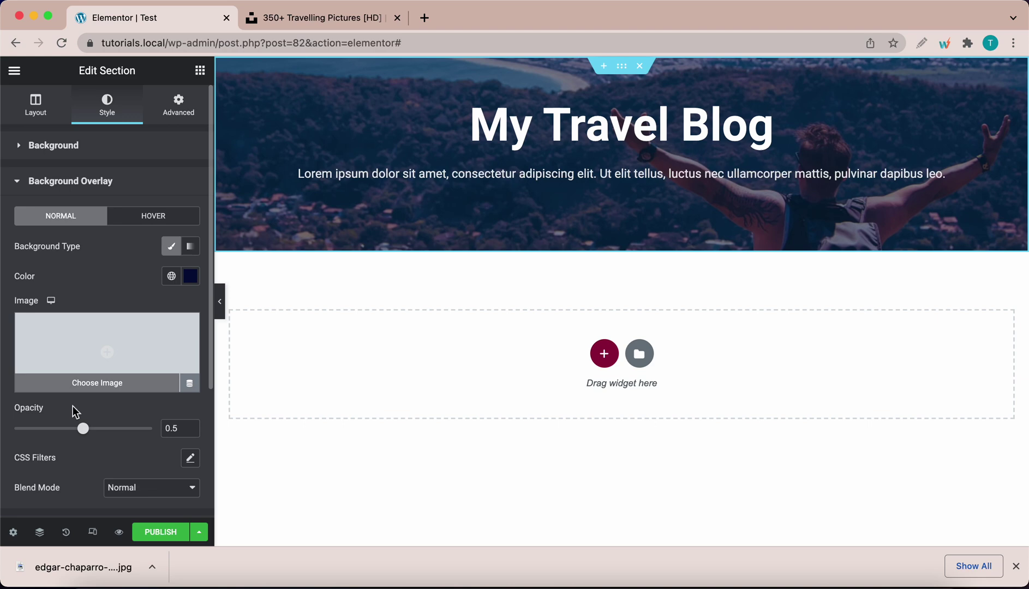
drag(83, 428, 103, 432)
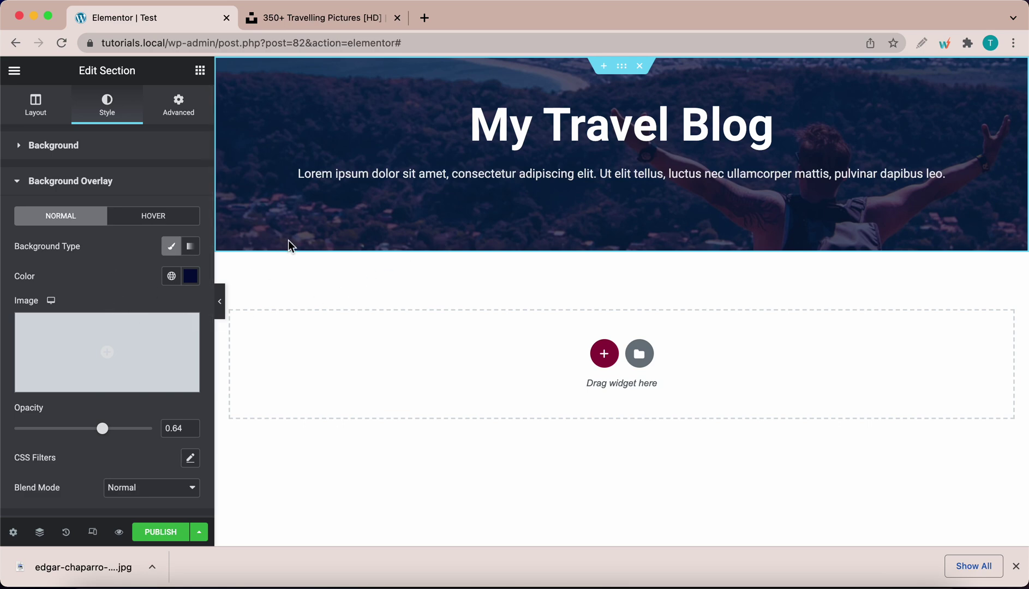
click(190, 276)
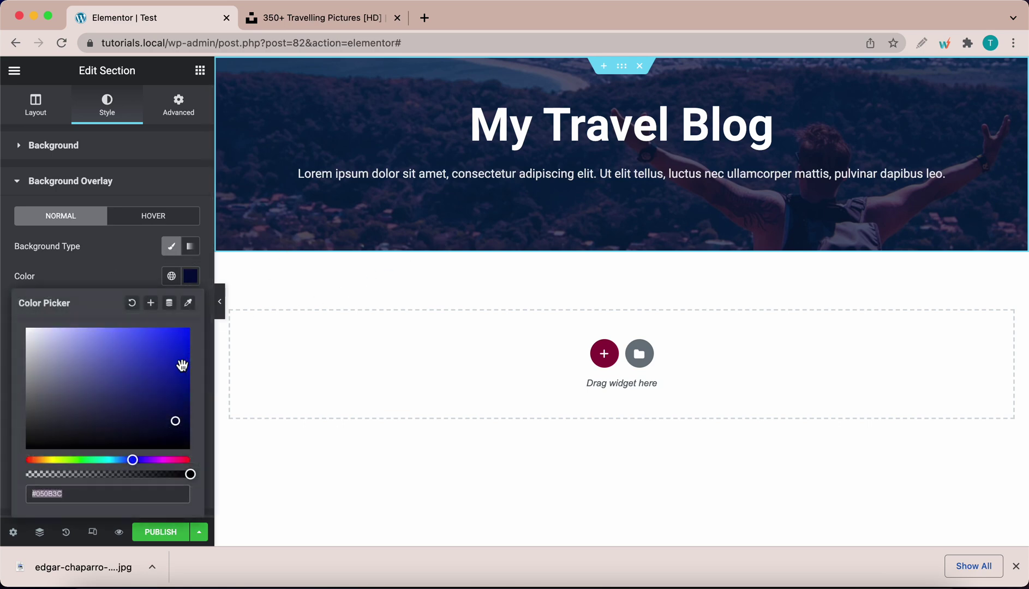
drag(177, 420, 121, 398)
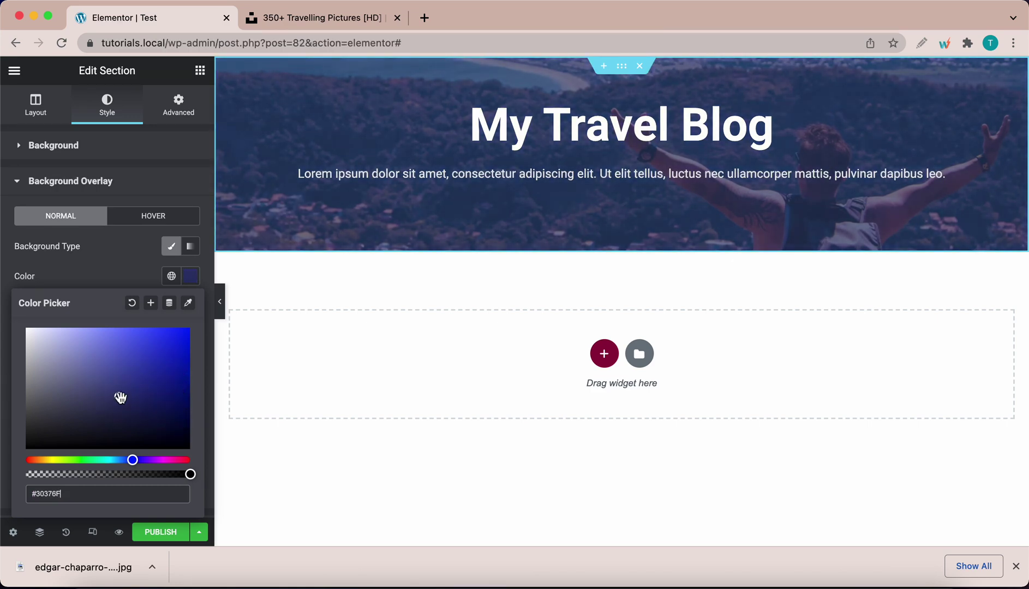
Give the banner's Hover overlay a Classic near-black #0F0F0F colour at 0.74 opacity
click(152, 281)
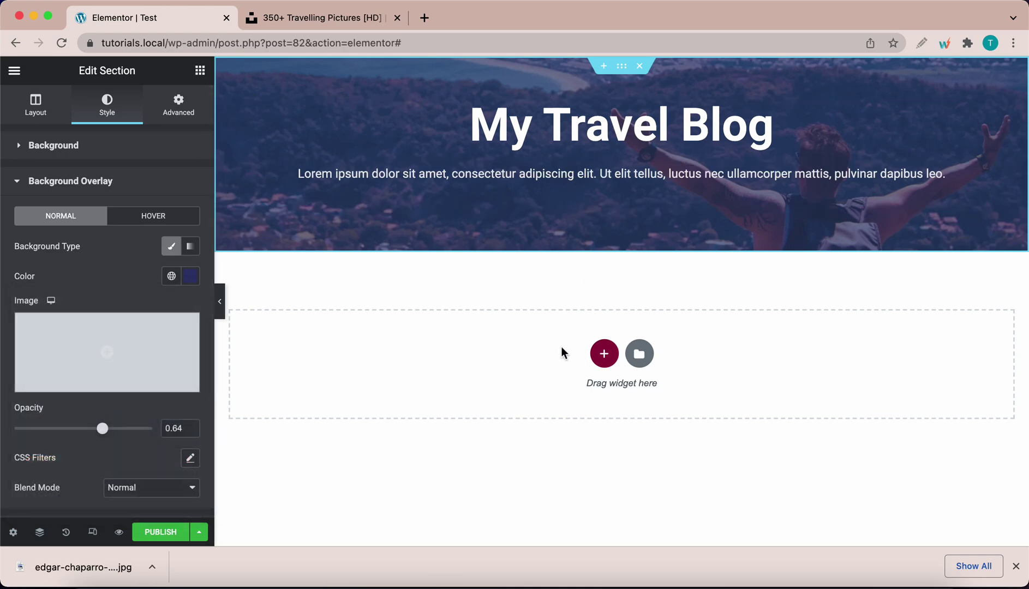
click(155, 222)
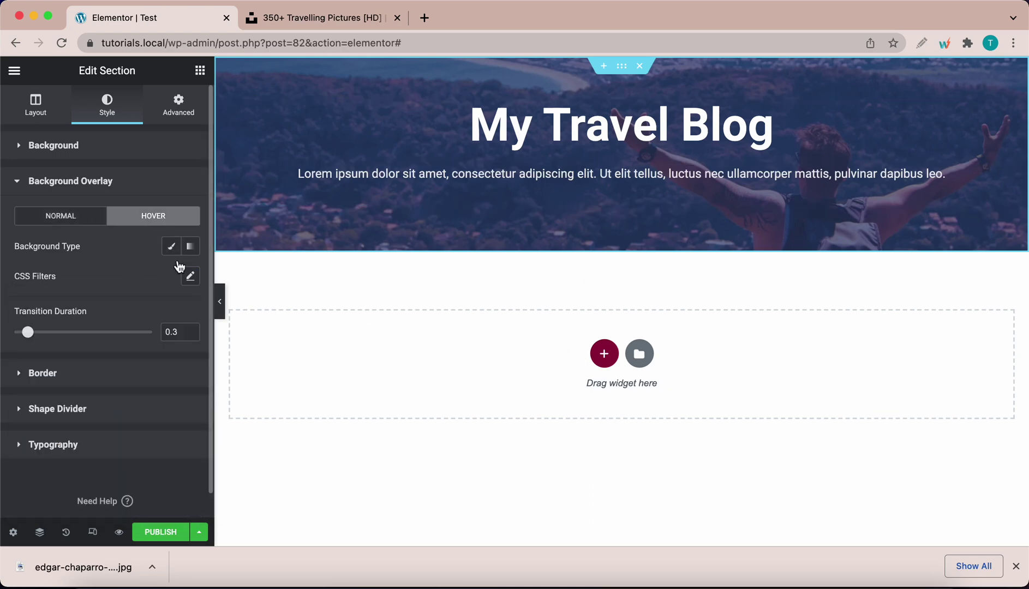
click(171, 246)
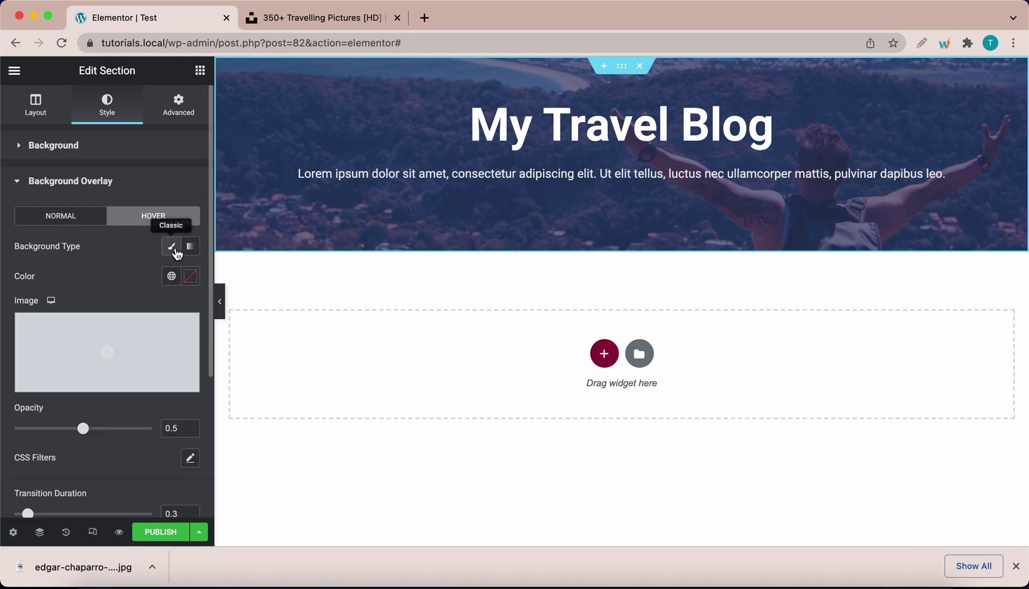
click(191, 276)
mouse_move(142, 391)
mouse_down()
mouse_move(99, 429)
mouse_move(26, 445)
mouse_up()
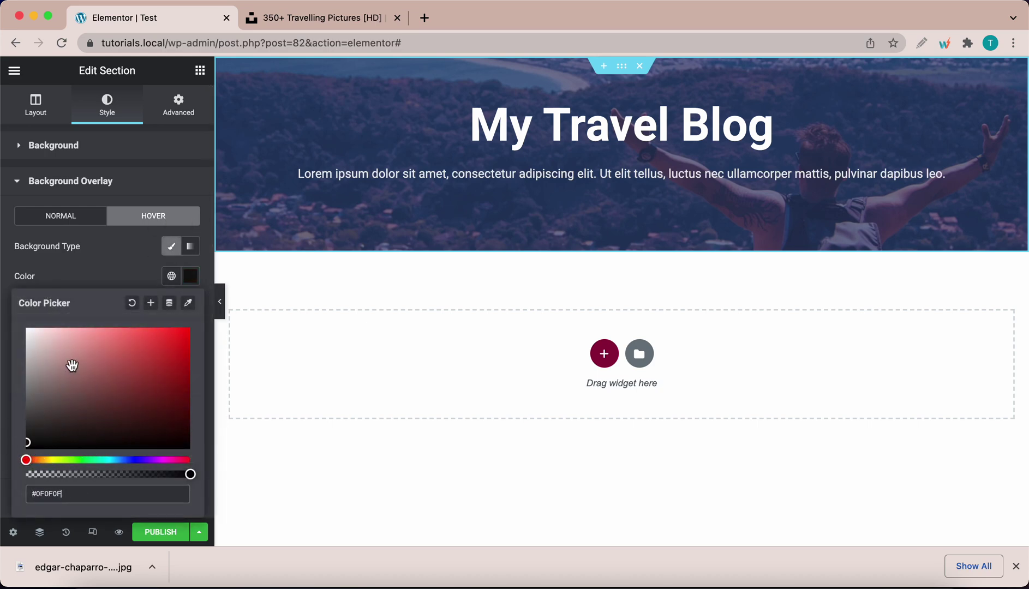
click(115, 275)
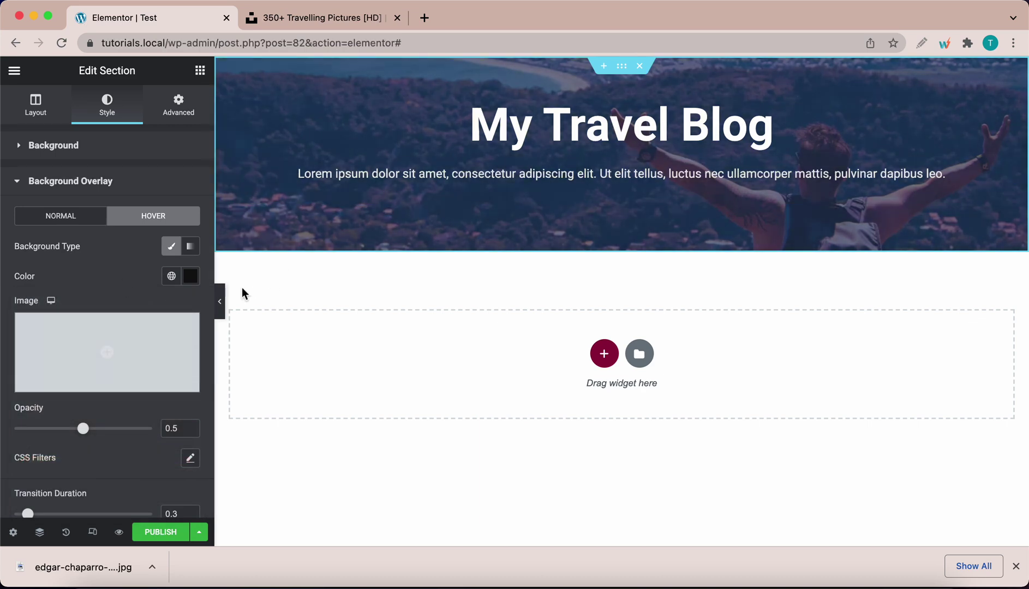
drag(86, 436, 116, 434)
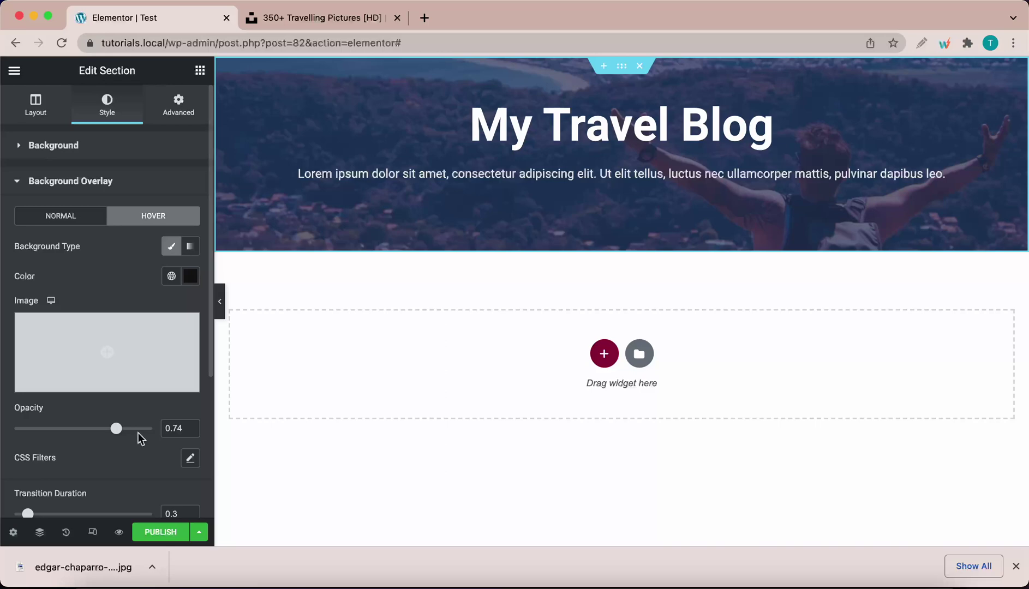
scroll(131, 443, down, 3)
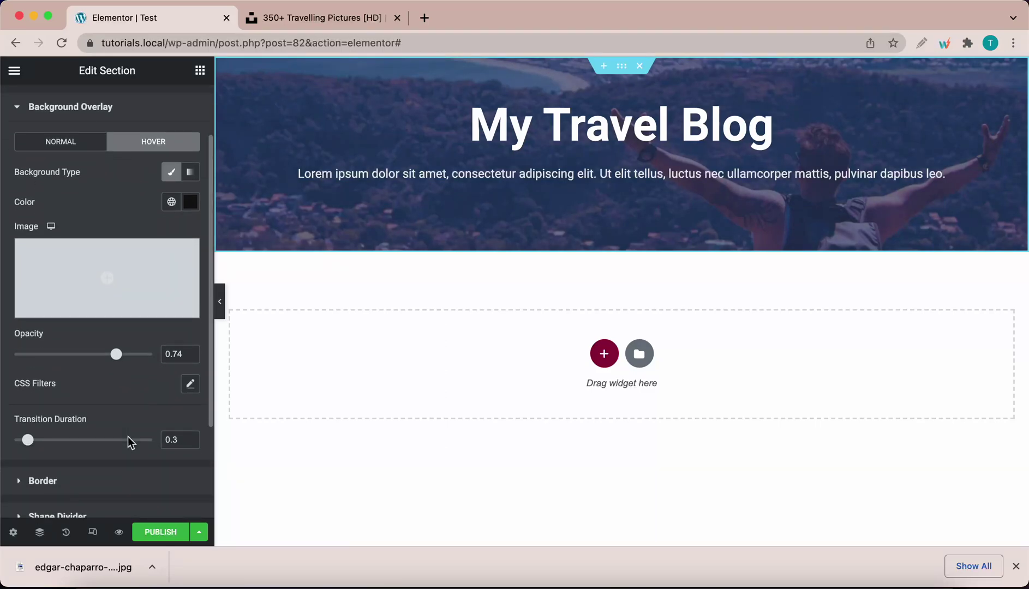
scroll(131, 443, up, 3)
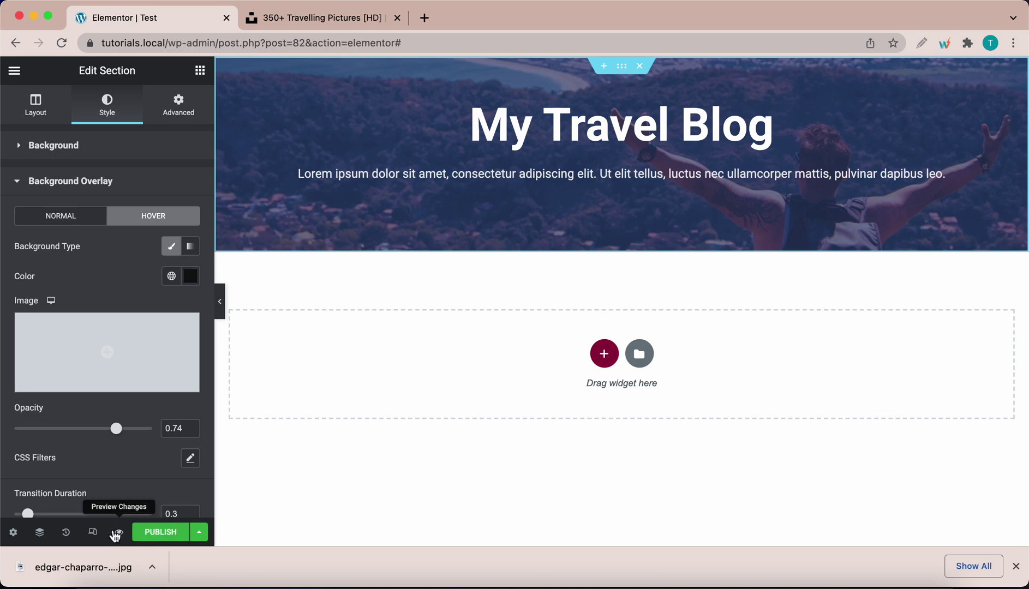
Preview the Test layout in a new tab, then publish it from Elementor
click(119, 533)
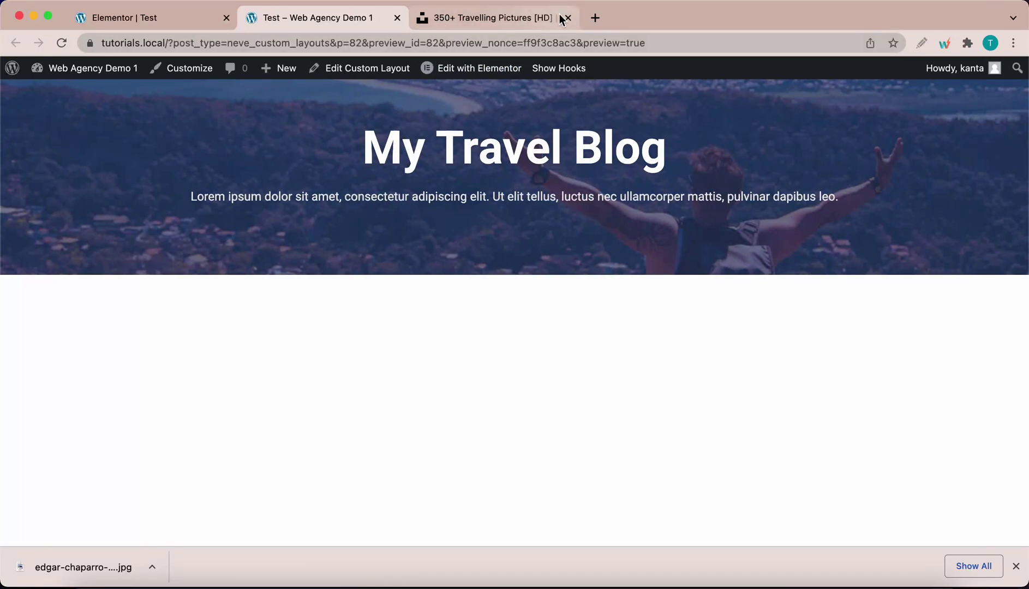
click(568, 19)
click(195, 19)
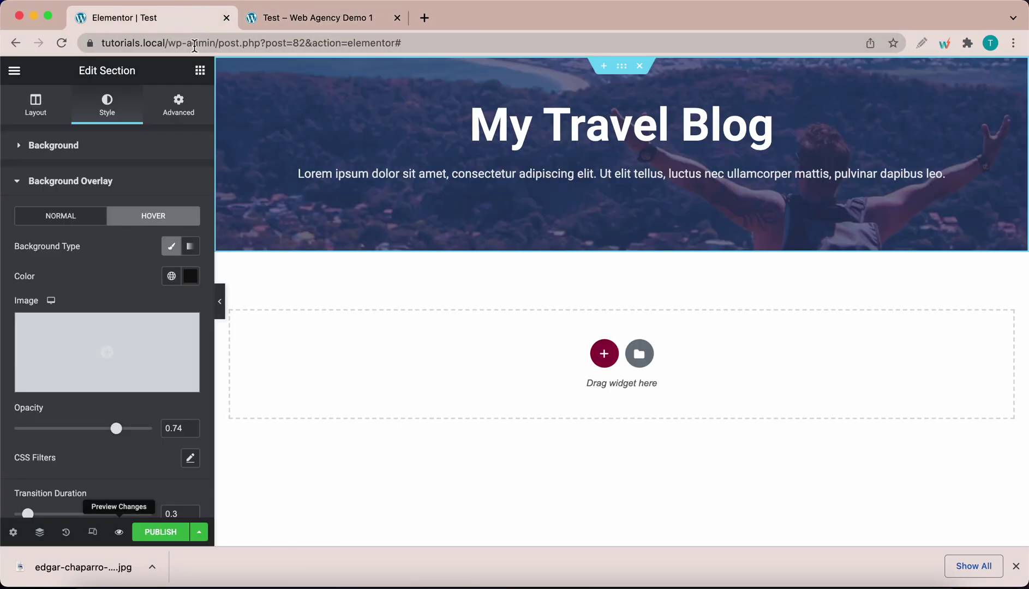
click(164, 533)
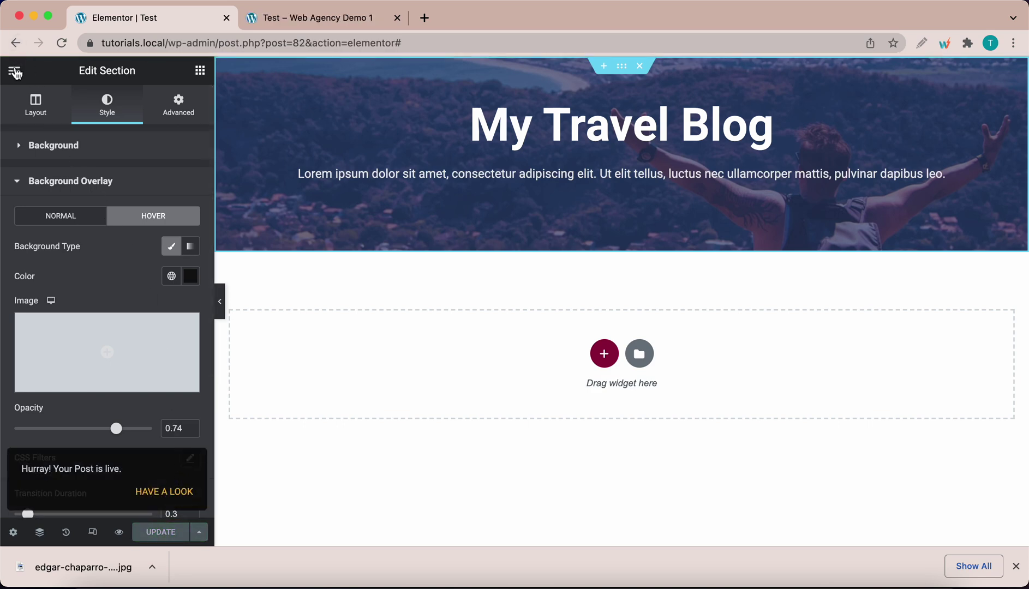
click(17, 67)
Back in the dashboard, set the Test custom layout's Layout type to Hooks
click(78, 326)
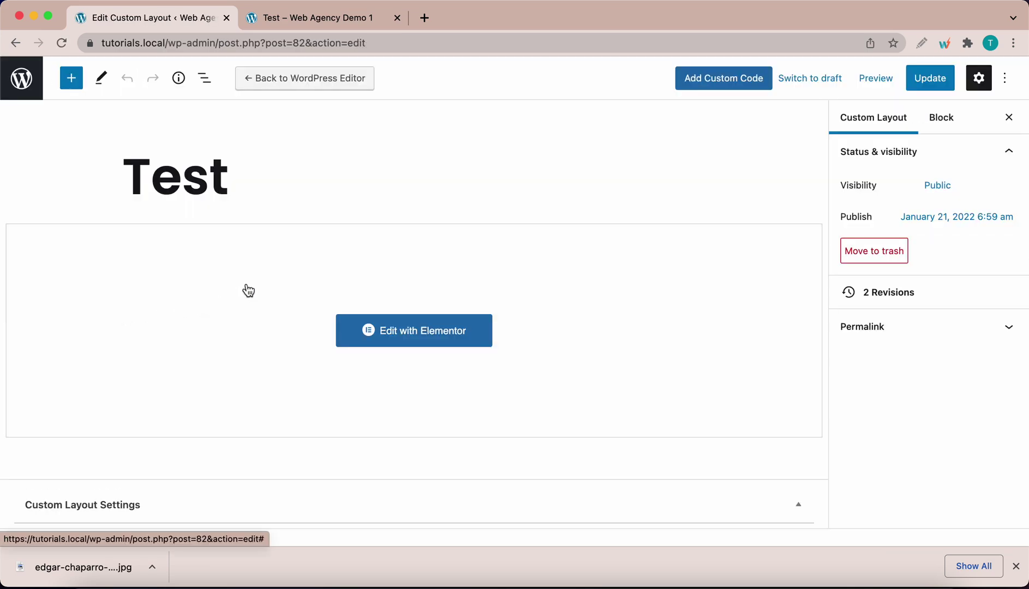
scroll(226, 269, down, 5)
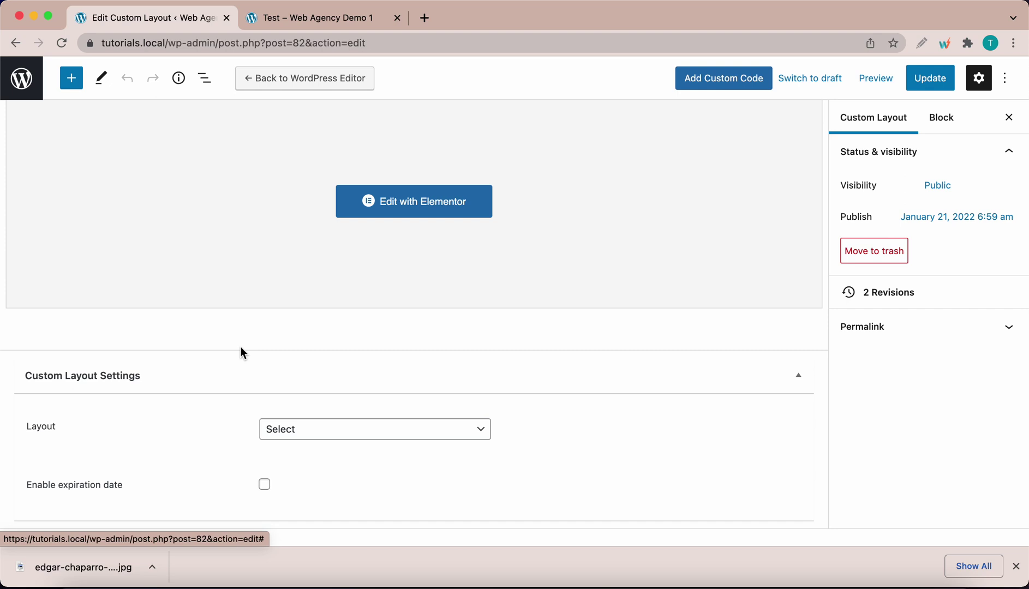
click(331, 427)
click(333, 429)
click(333, 430)
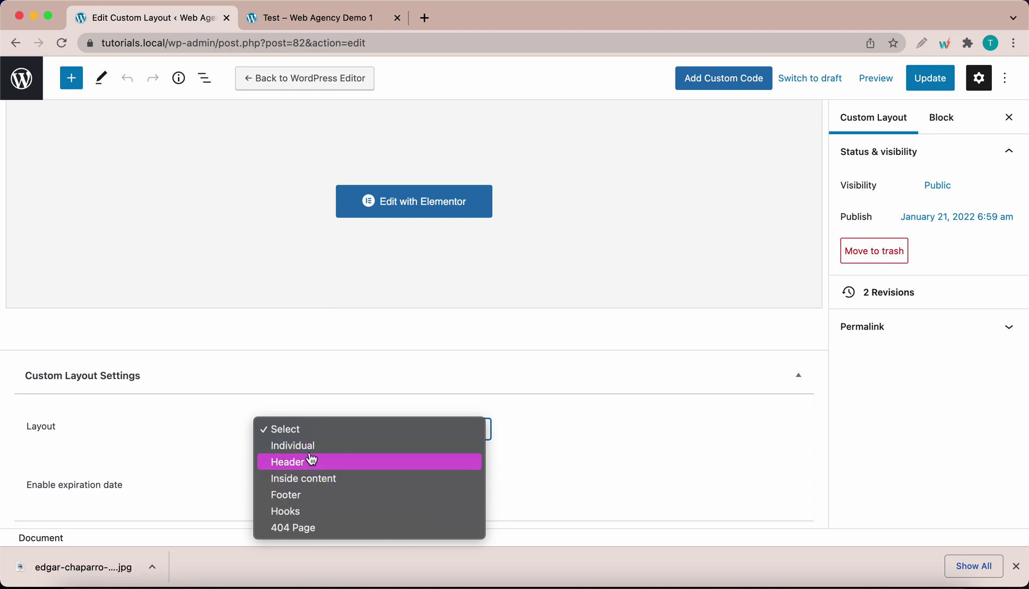
click(289, 512)
scroll(338, 388, down, 1)
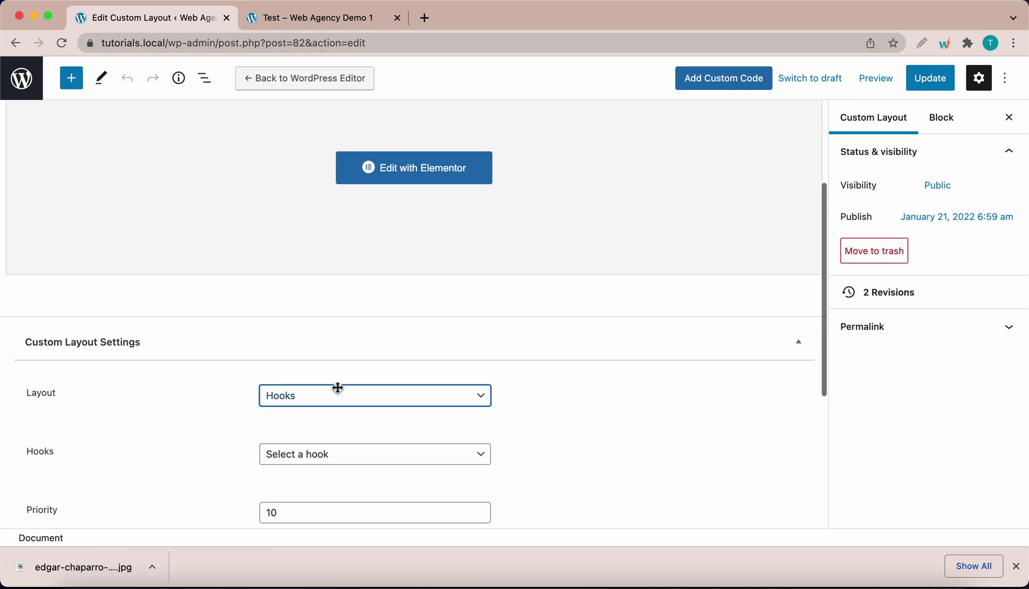
scroll(338, 388, up, 2)
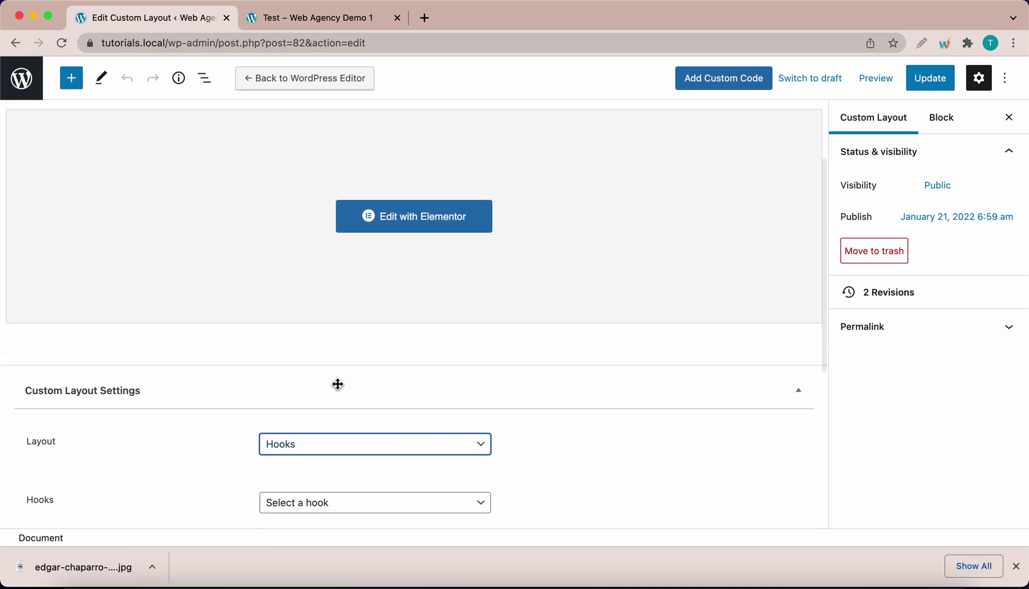
scroll(338, 386, down, 3)
click(317, 22)
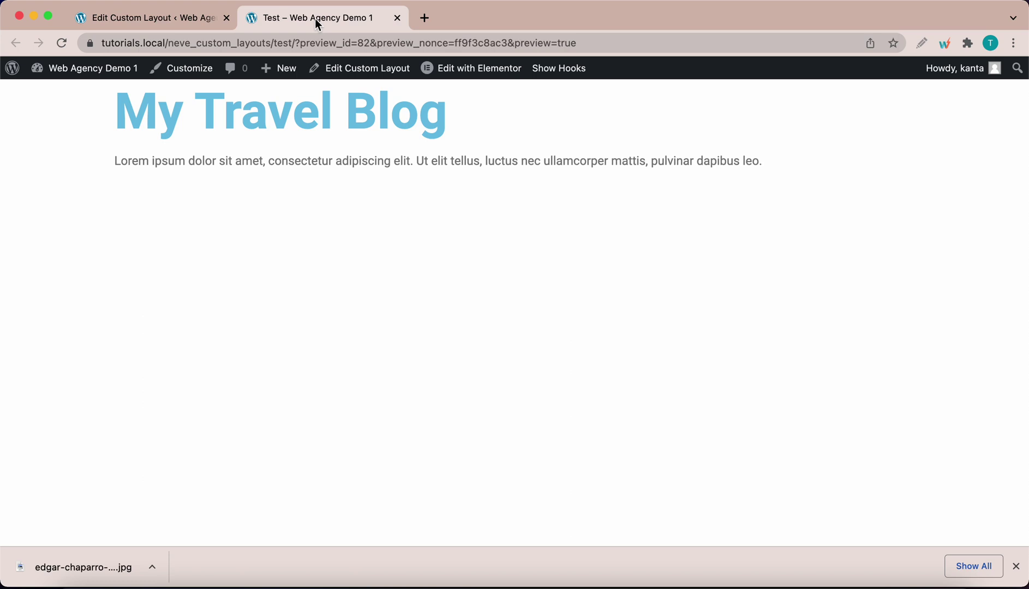
Open the live site in a new tab and show the Neve hook locations on the homepage
mouse_move(23, 72)
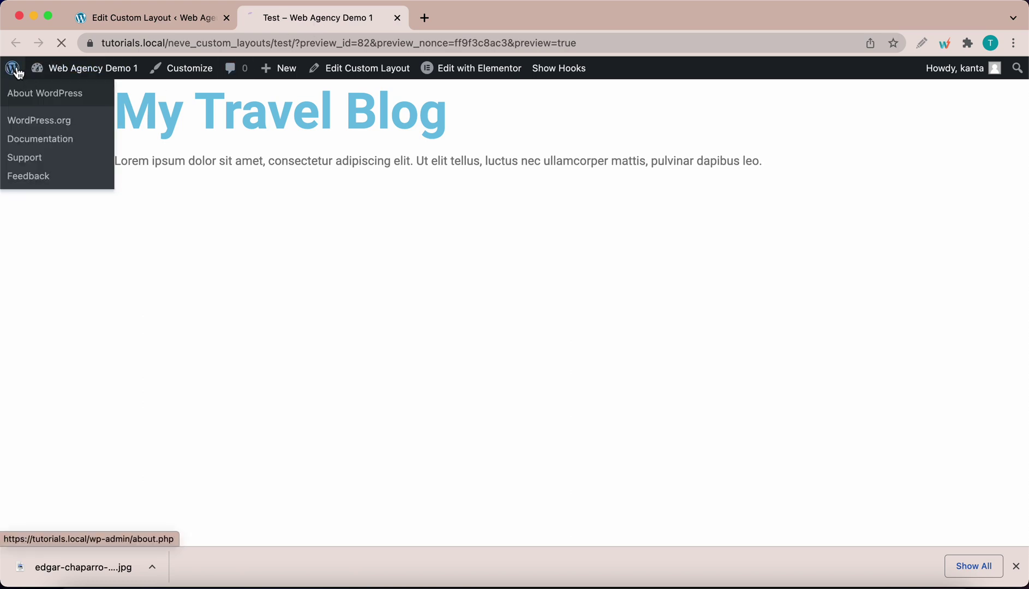
click(33, 93)
mouse_move(56, 77)
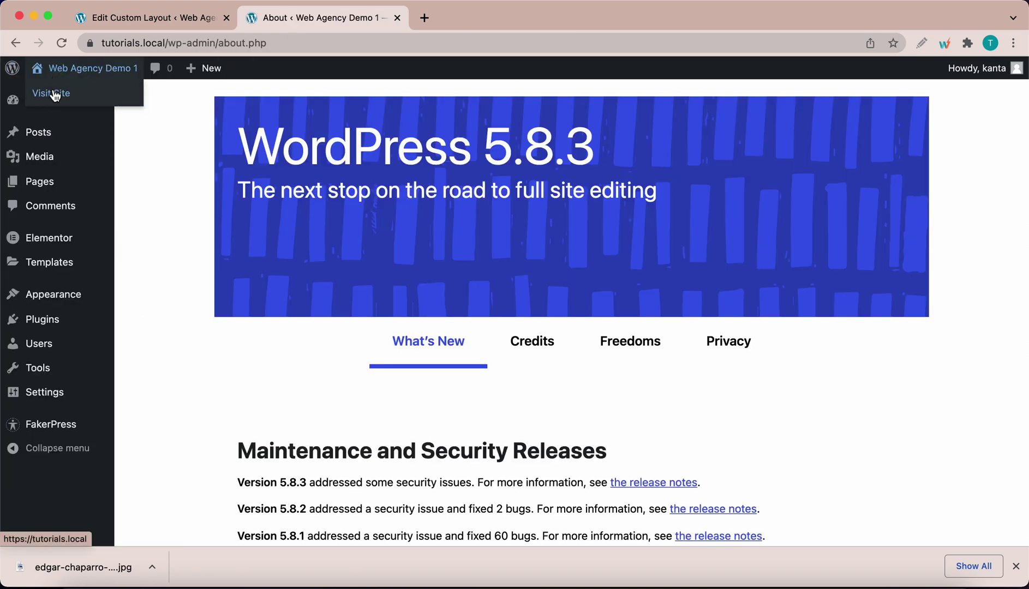
right_click(56, 95)
click(88, 96)
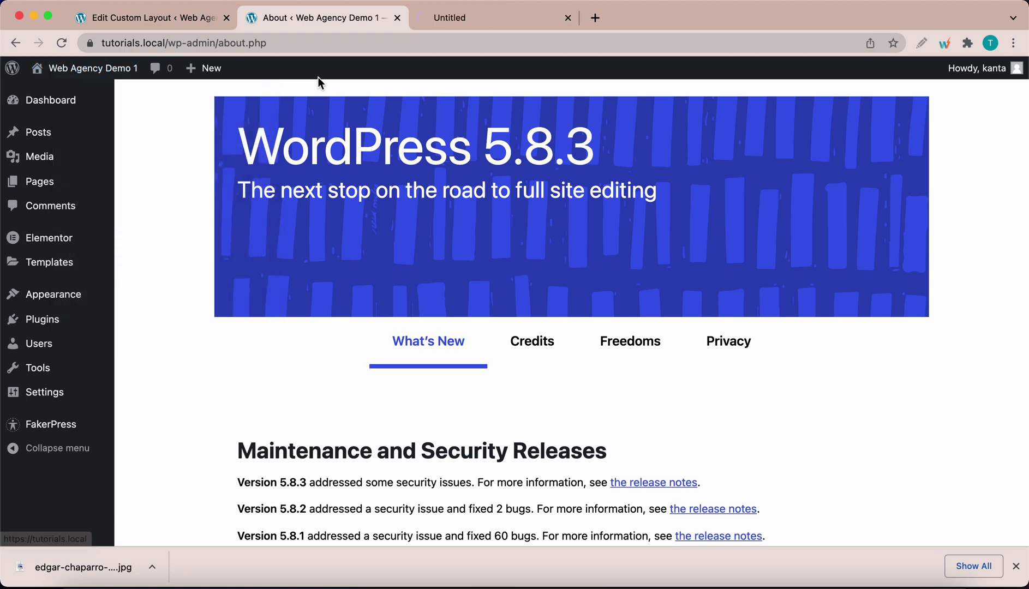
click(458, 20)
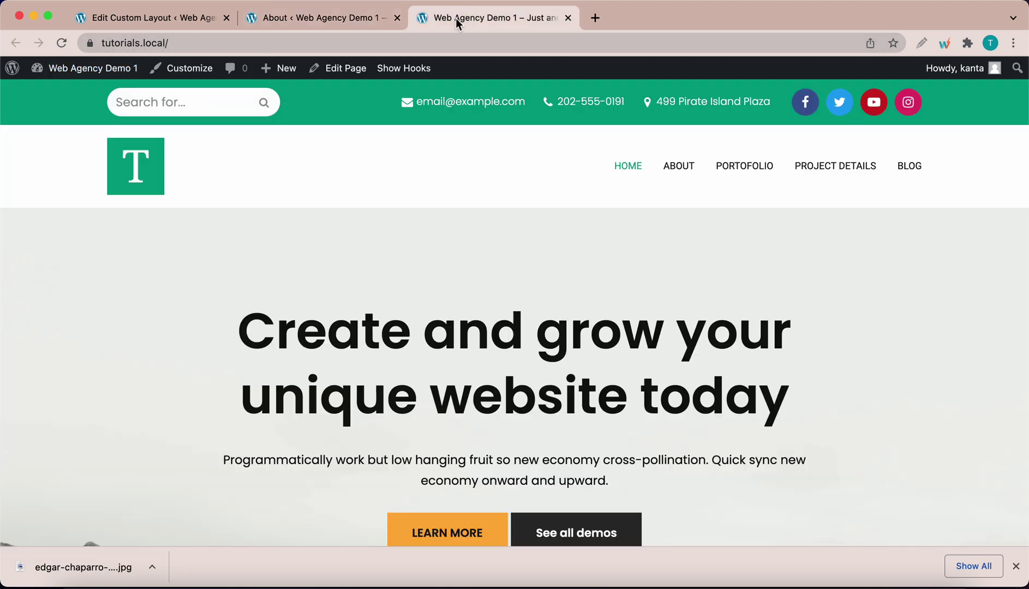
click(412, 69)
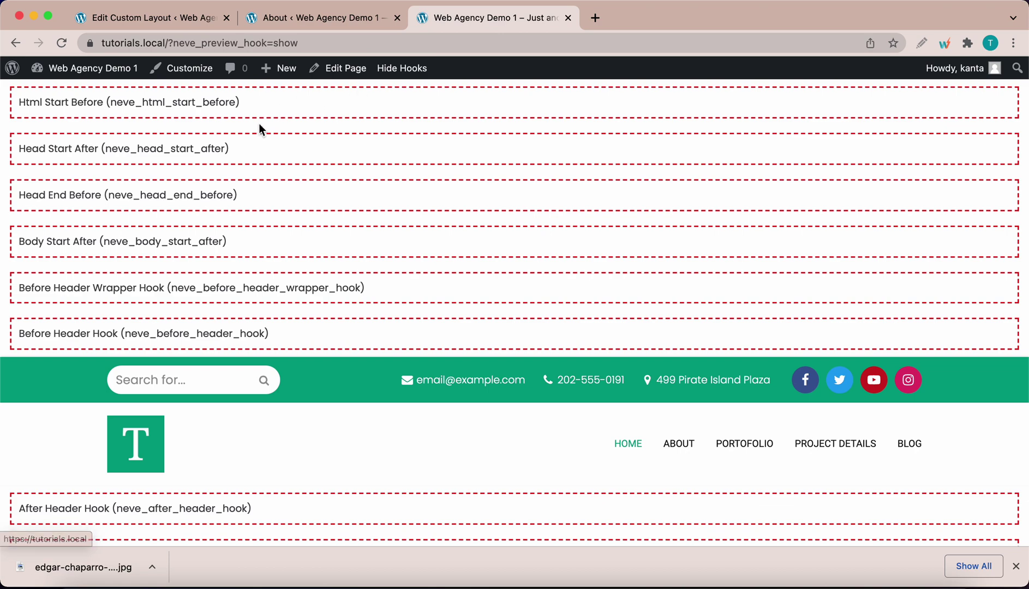
scroll(260, 183, down, 2)
scroll(260, 184, up, 1)
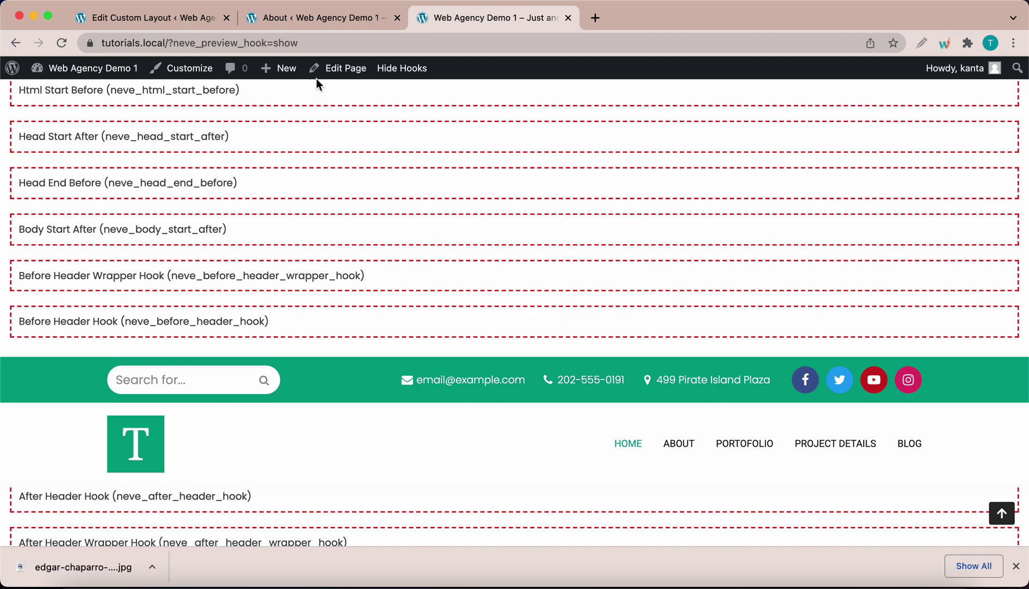
click(317, 15)
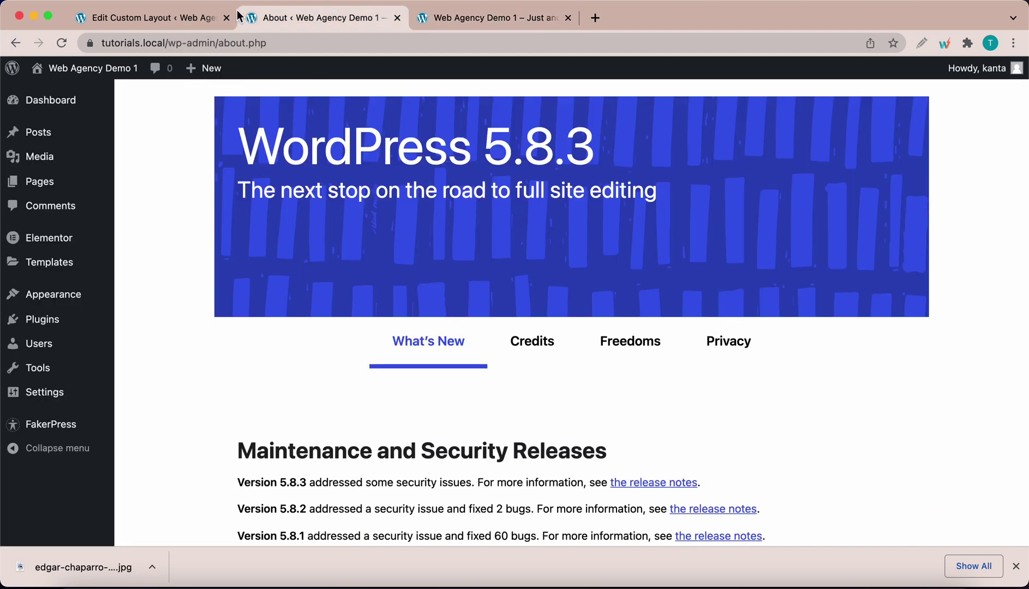
Hook the Test custom layout to the After Header Hook
click(397, 19)
click(205, 20)
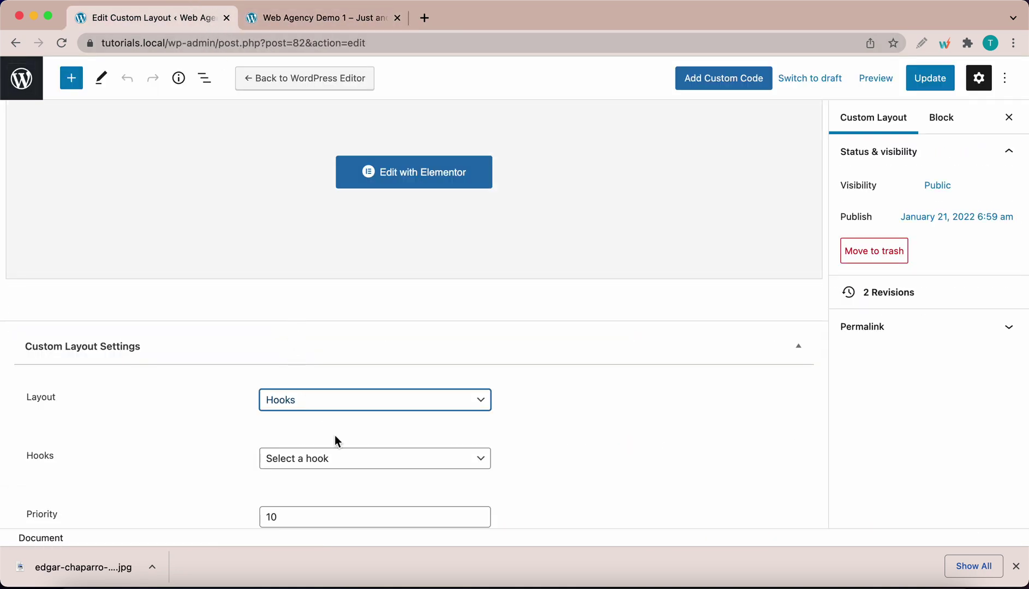
click(316, 459)
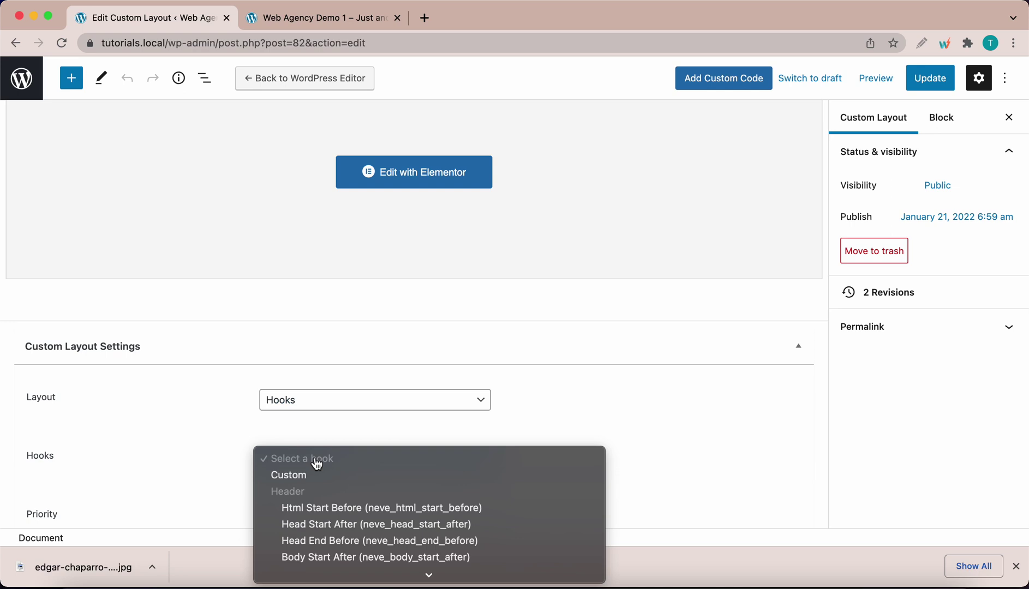
scroll(338, 485, down, 5)
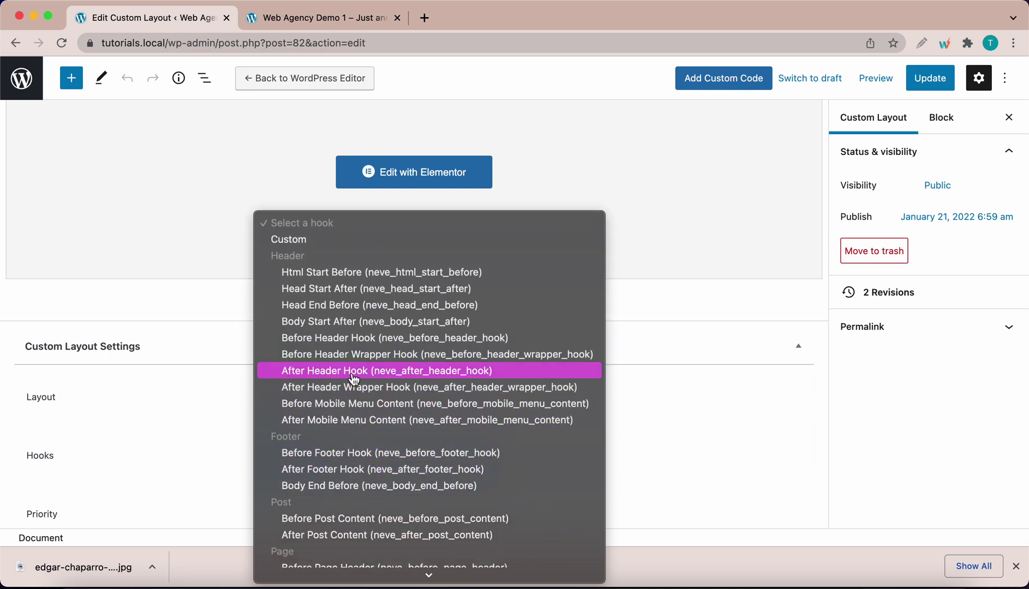
click(357, 371)
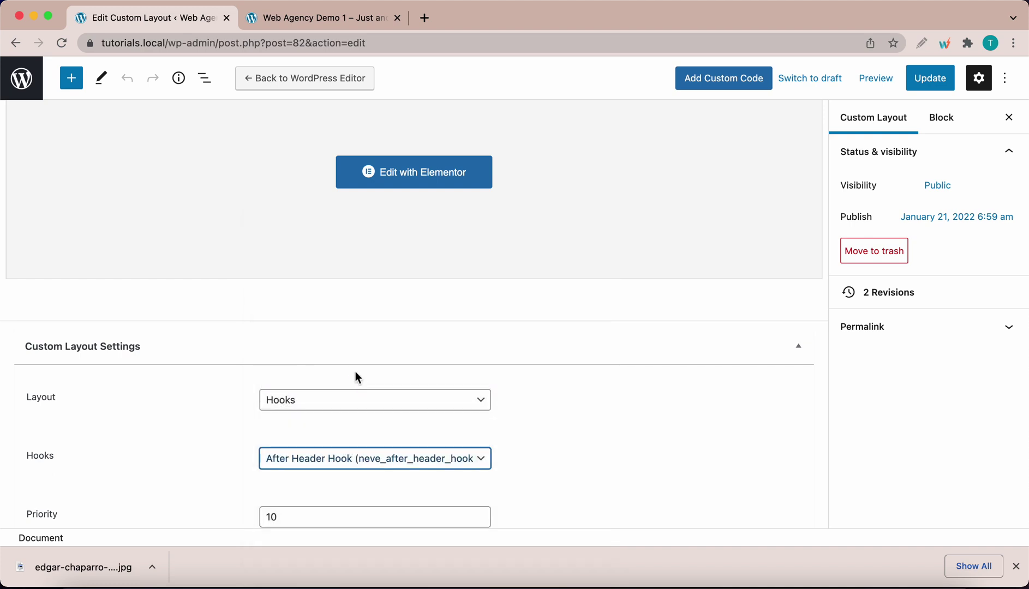
Leave the layout's expiration date disabled
scroll(519, 425, down, 3)
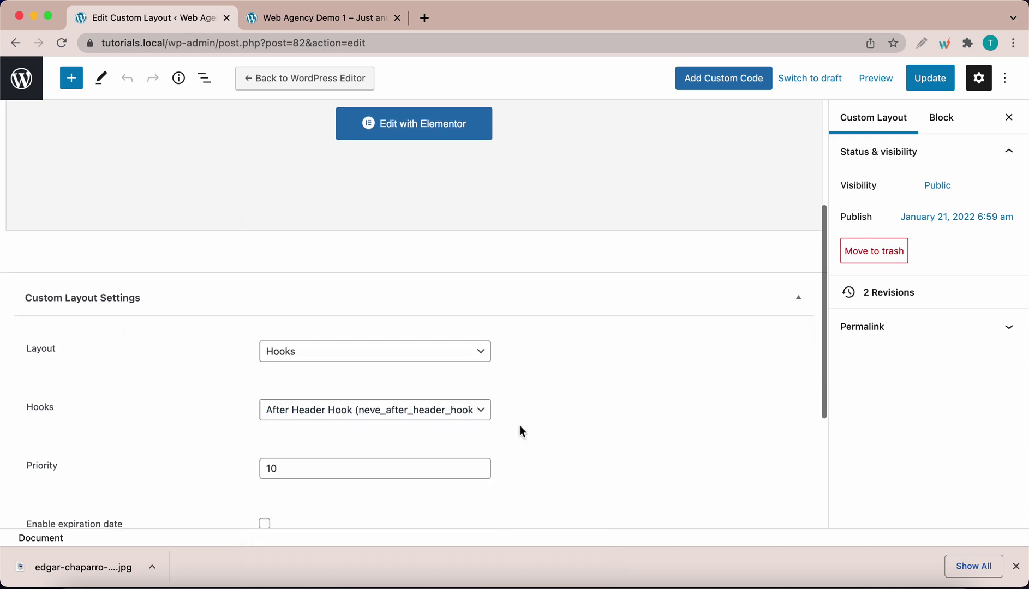
scroll(519, 425, down, 2)
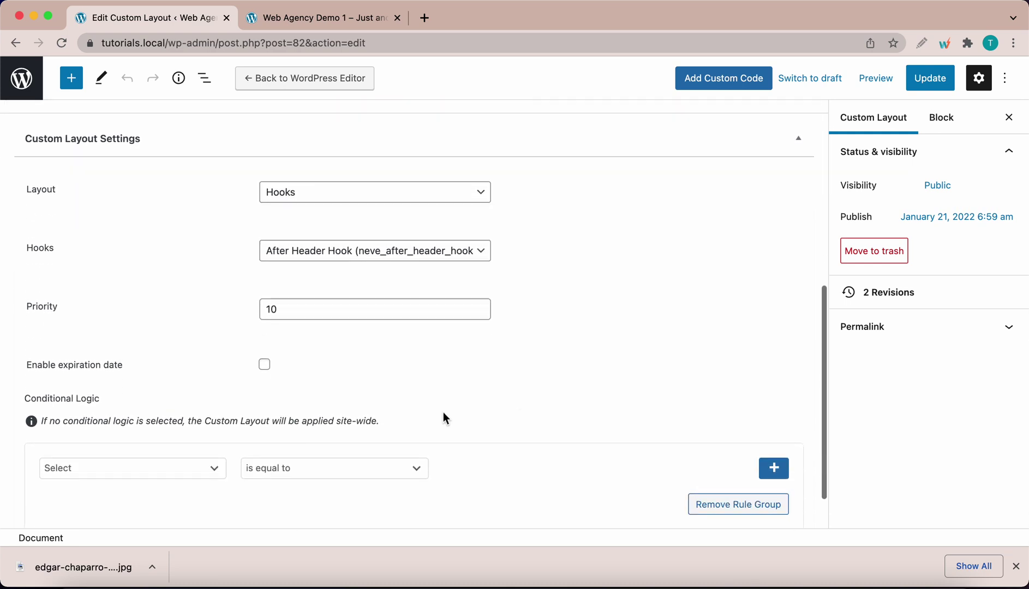
click(266, 365)
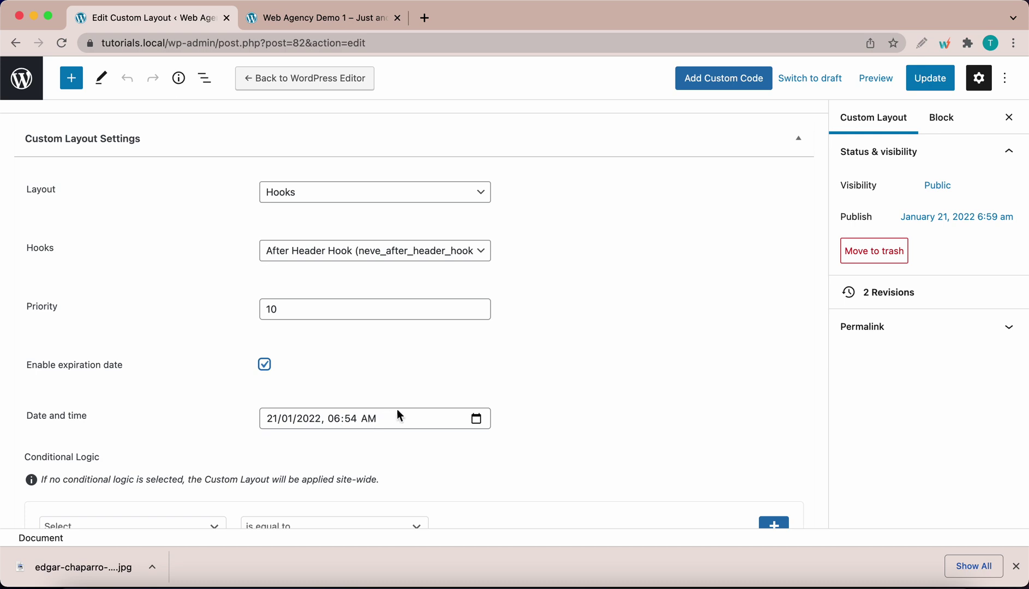
click(266, 366)
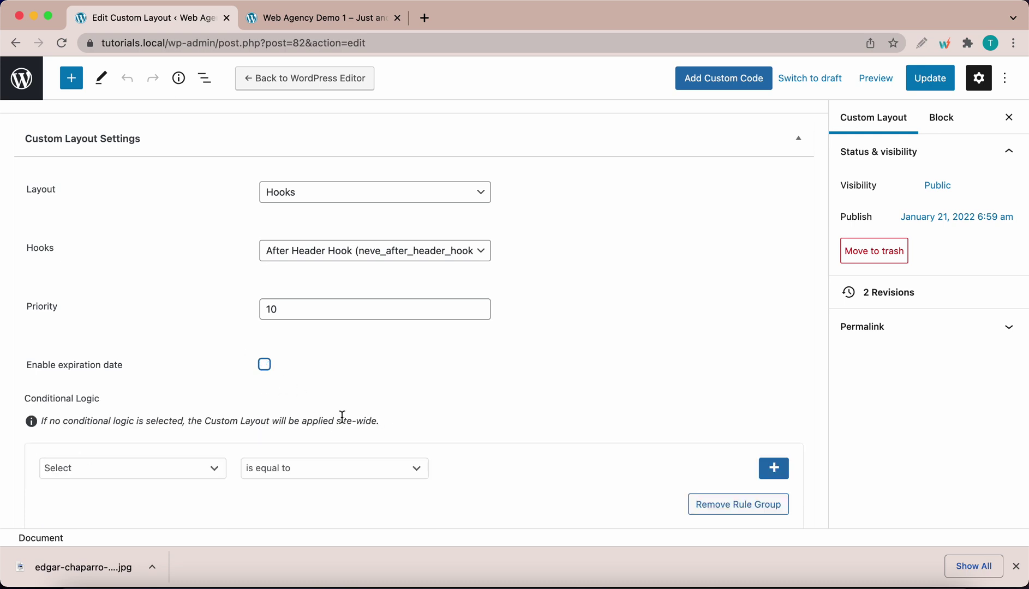
Add a display condition: Archive Type is equal to Posts
scroll(342, 416, down, 2)
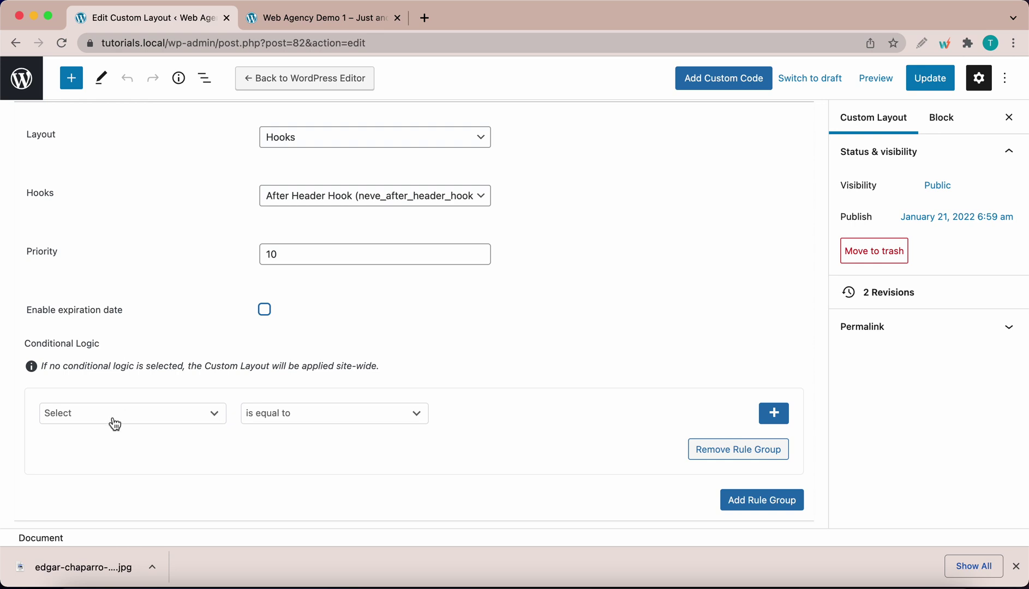
click(213, 417)
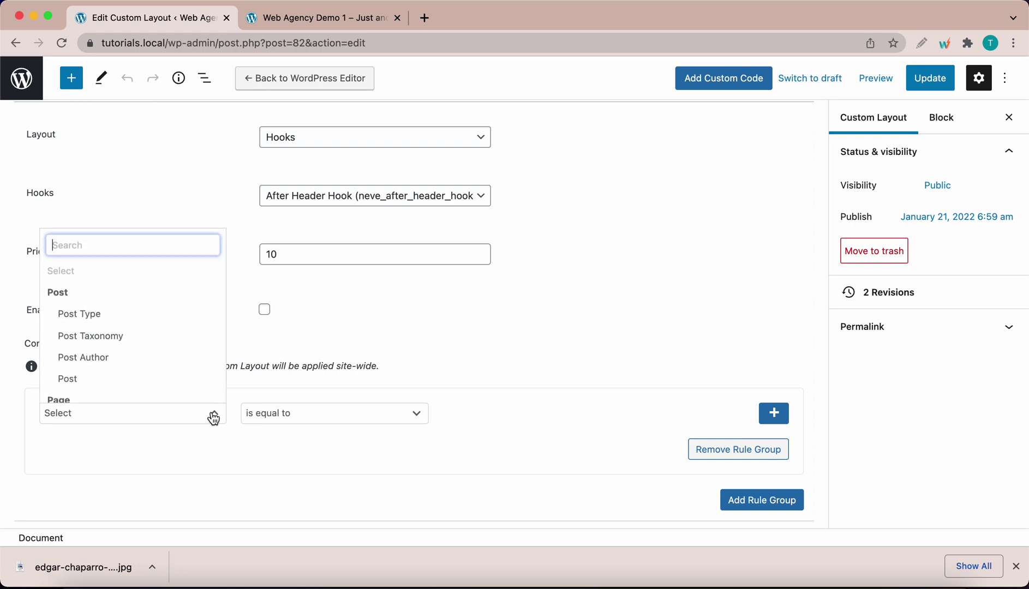
scroll(167, 380, down, 5)
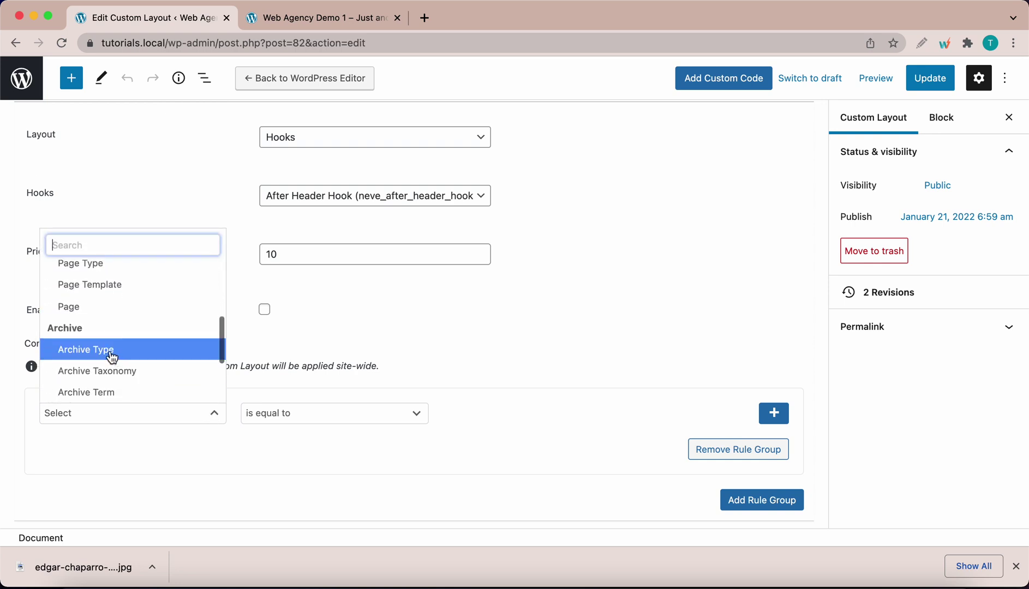
click(112, 357)
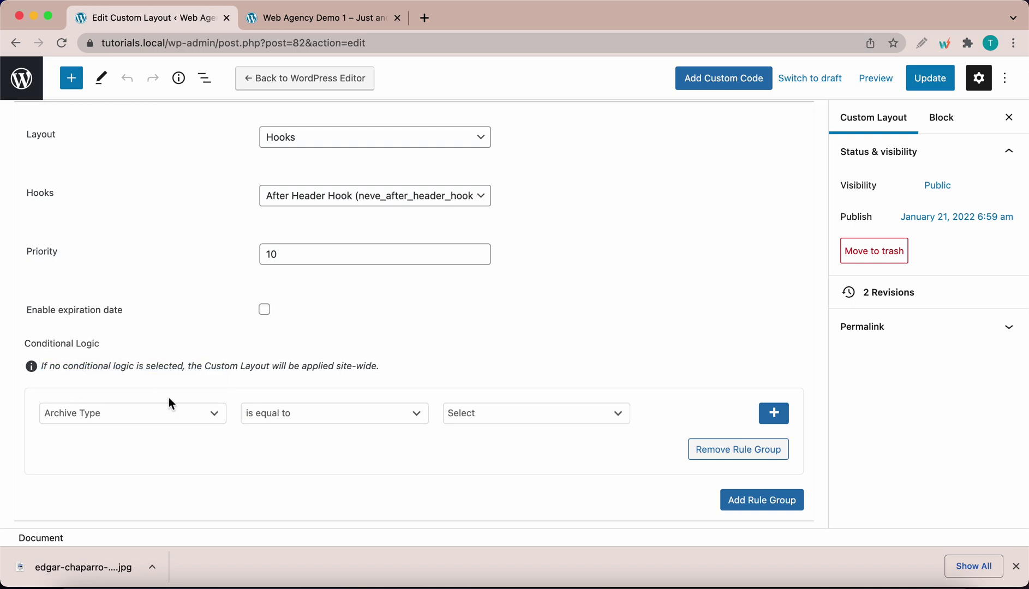
click(504, 418)
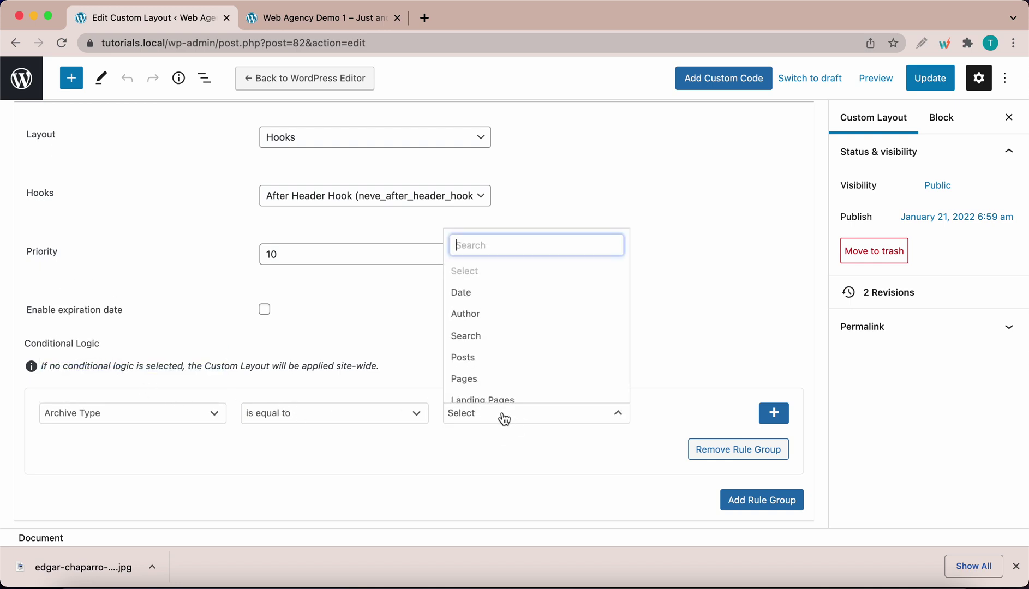
click(502, 356)
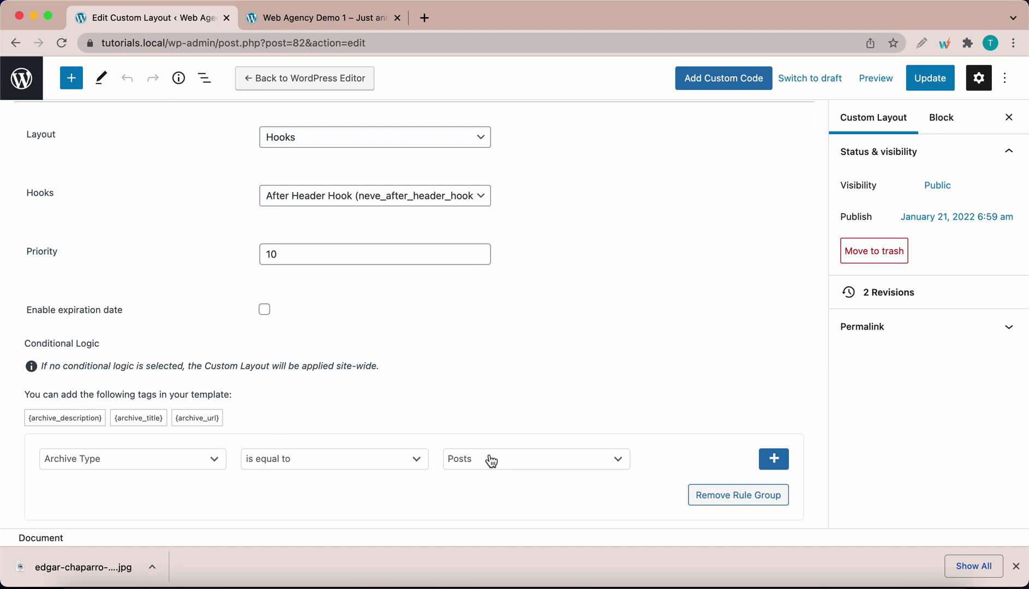
scroll(522, 460, down, 1)
scroll(522, 461, up, 1)
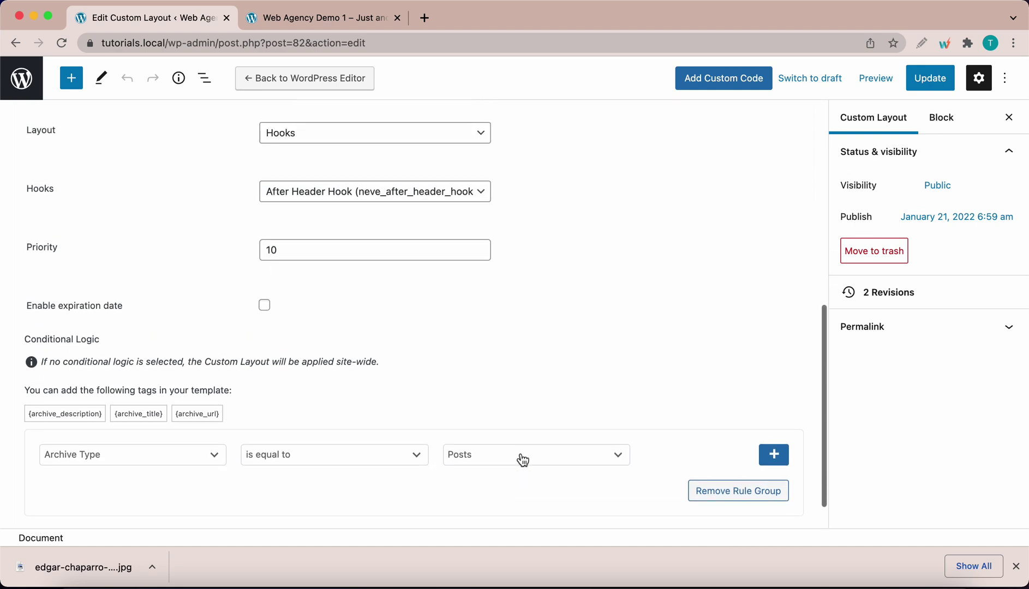
scroll(522, 461, down, 1)
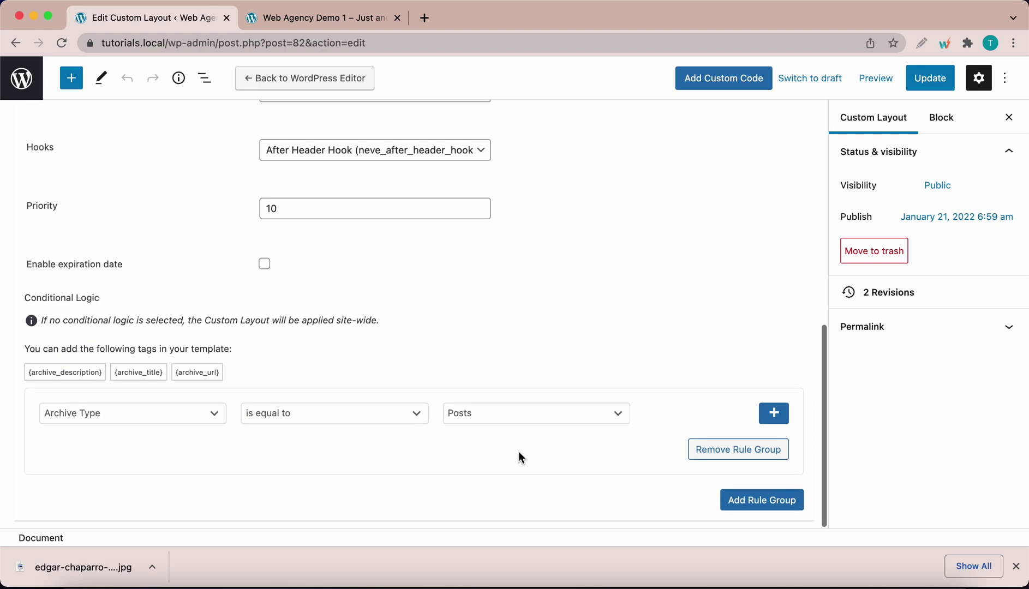
Remove the extra empty AND condition row and update the layout
click(774, 414)
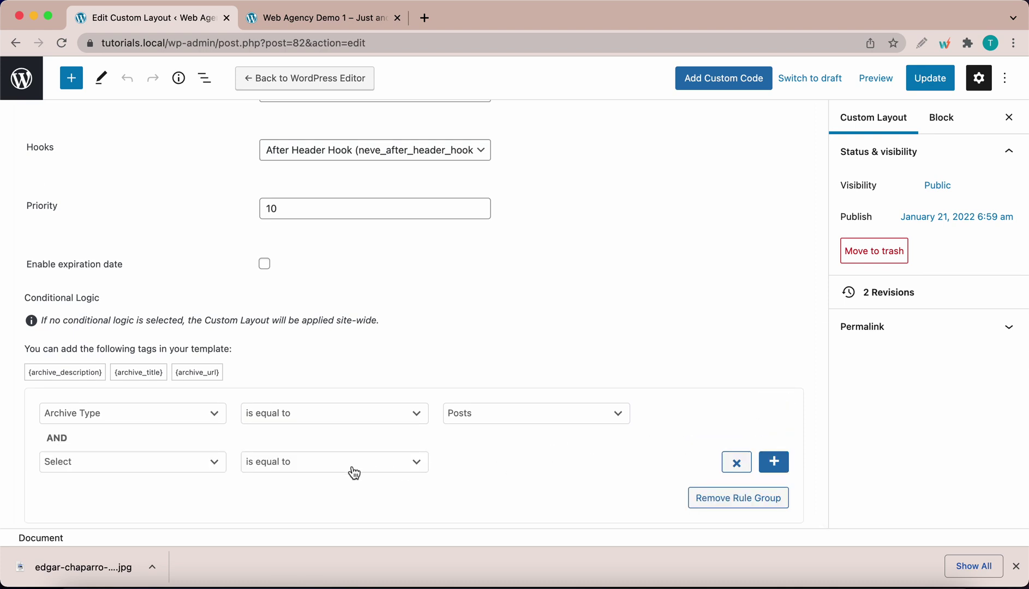
click(737, 462)
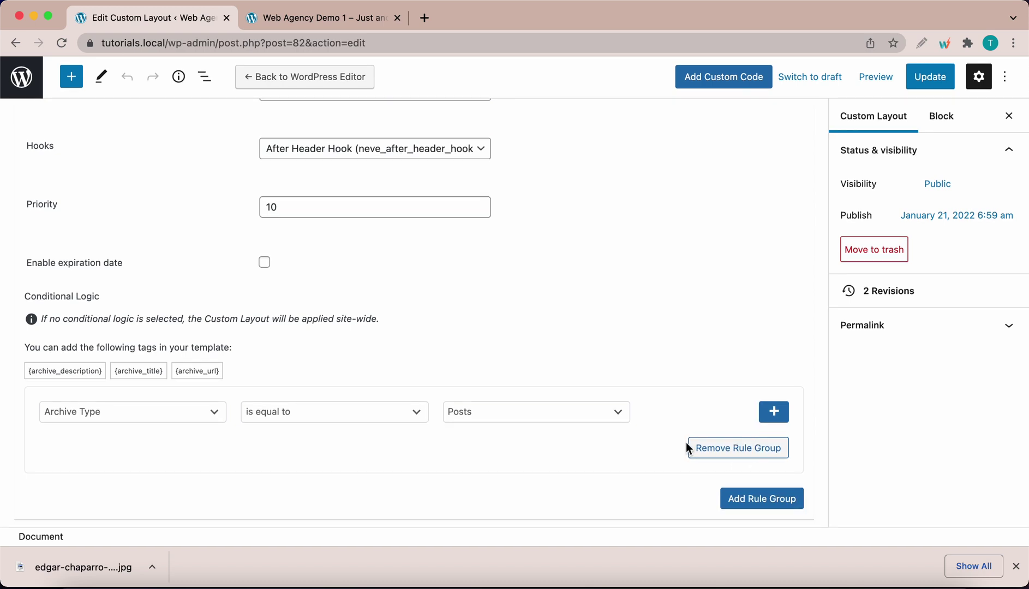
scroll(651, 370, up, 10)
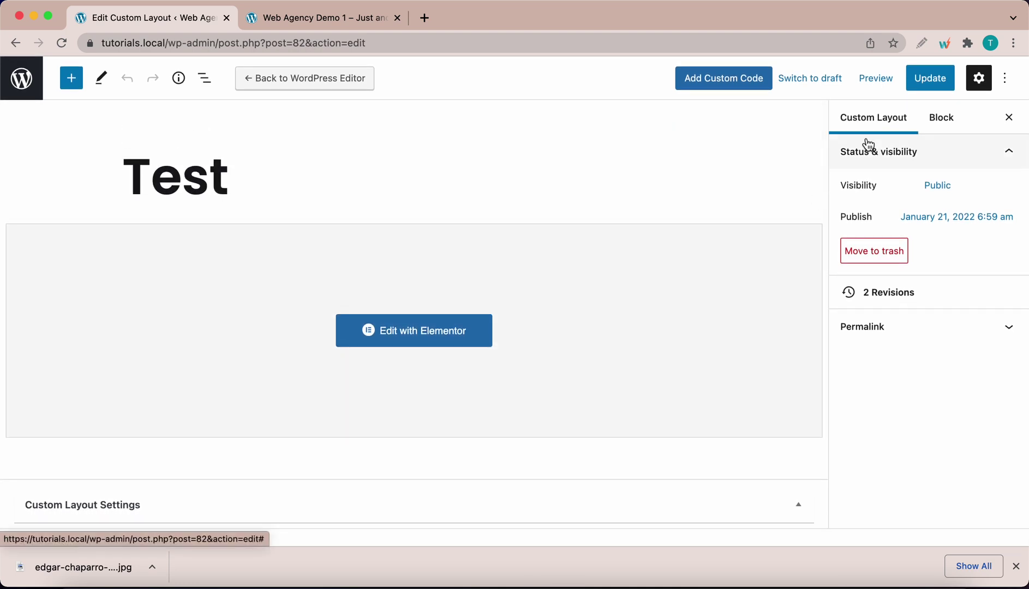
click(921, 85)
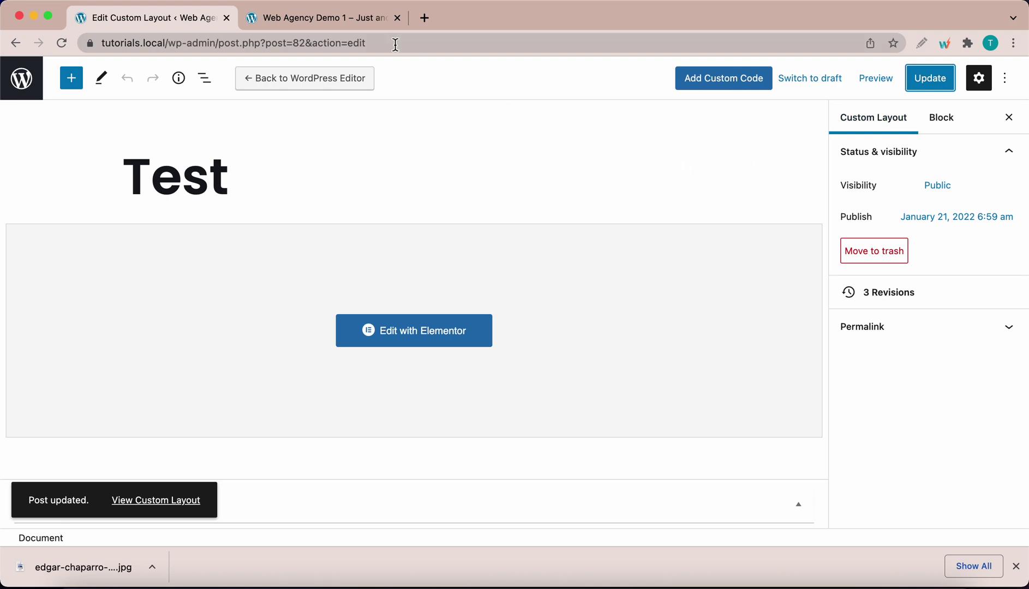
click(337, 22)
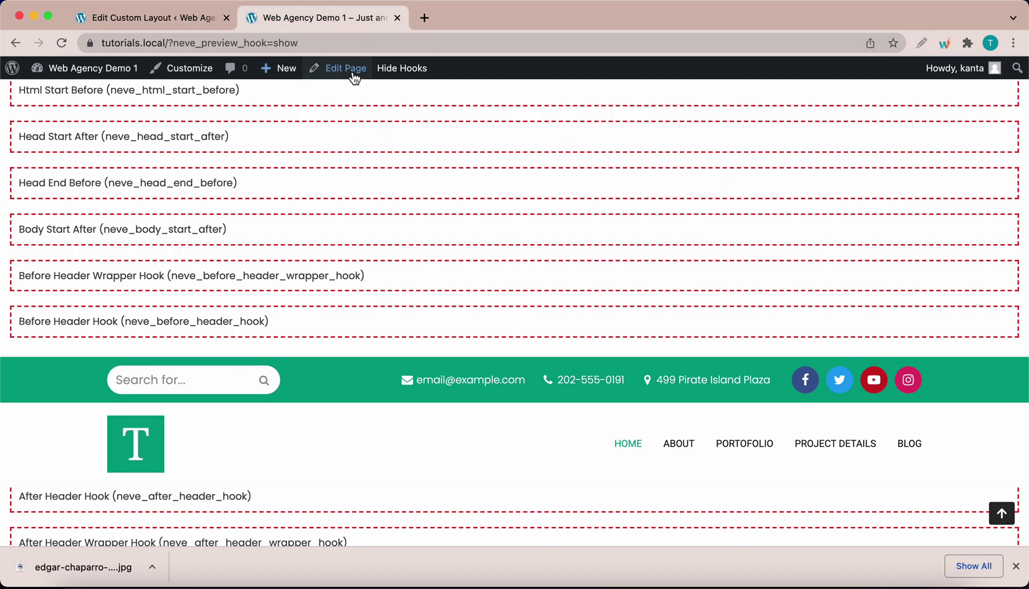
Hide the hook outlines and check the My Travel Blog banner on the Blog page
click(391, 68)
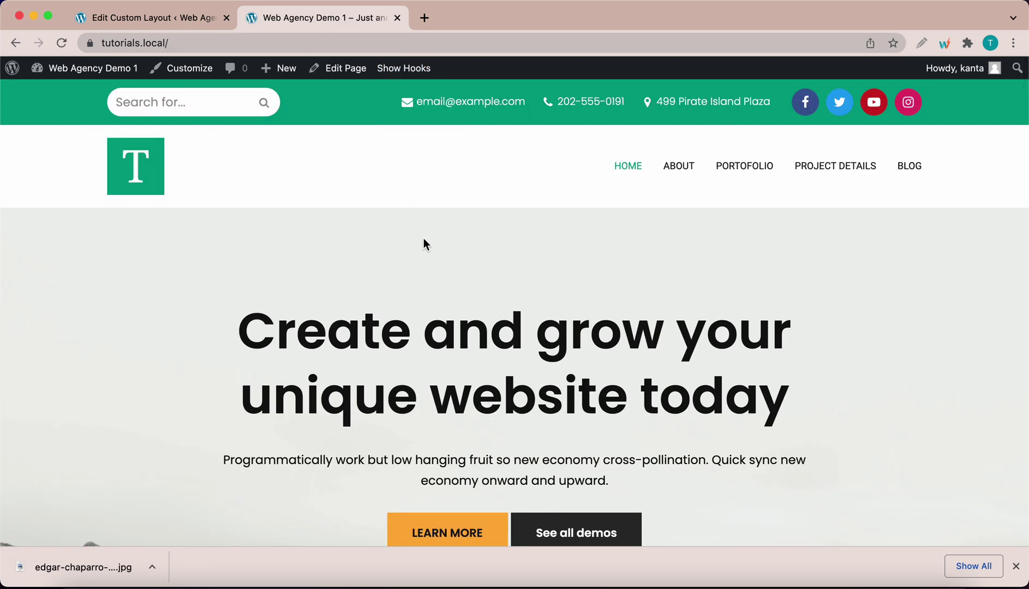
click(907, 167)
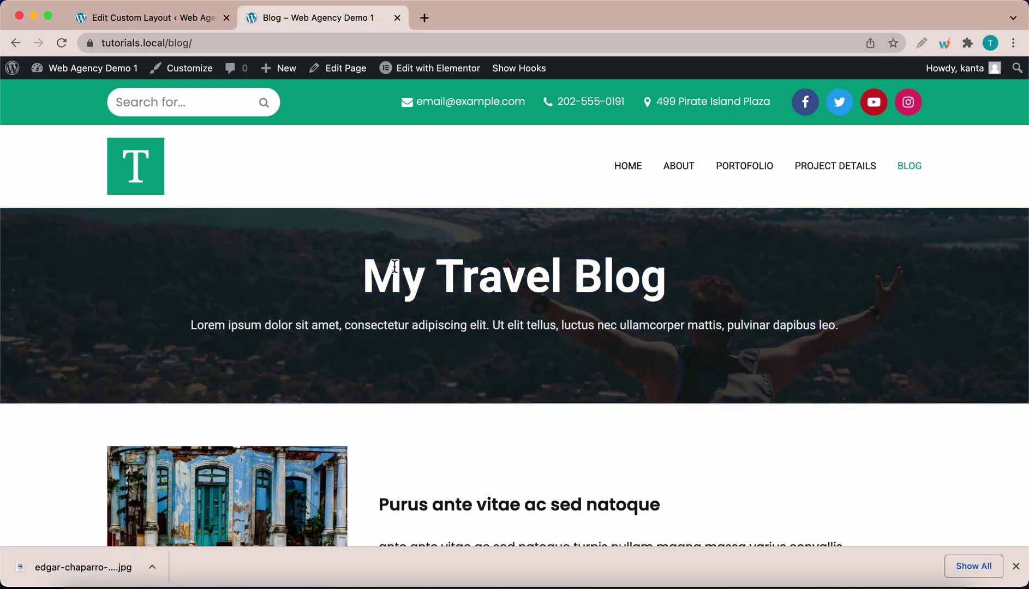
scroll(604, 361, down, 10)
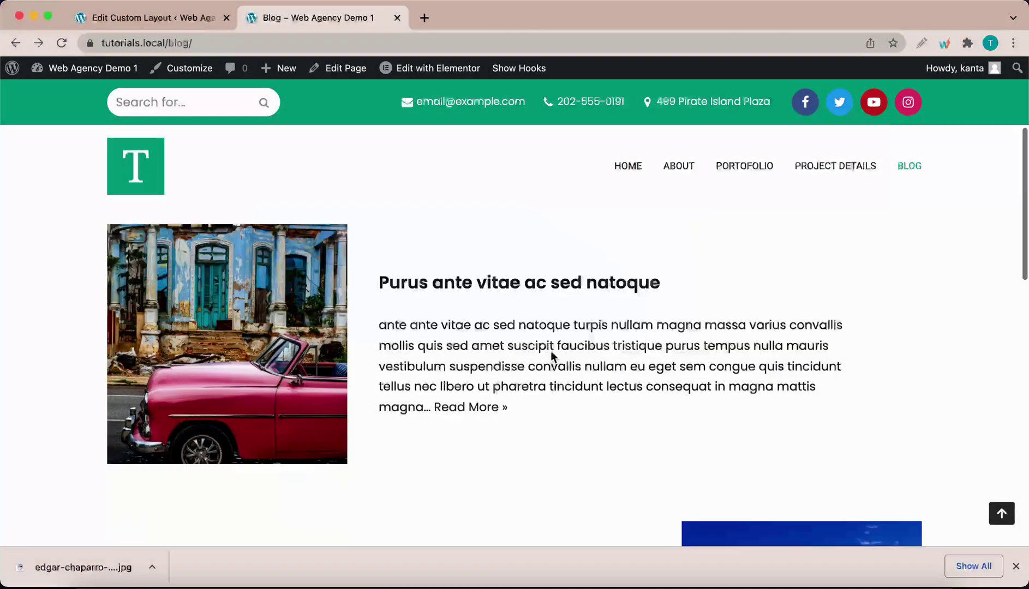
scroll(548, 354, down, 7)
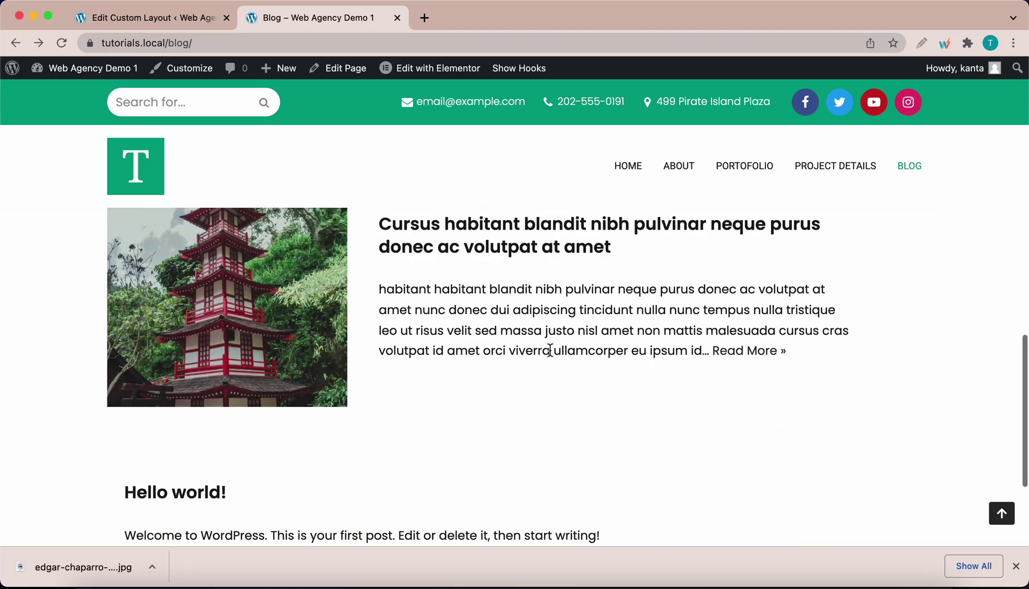
scroll(551, 356, up, 15)
Confirm Home, About, Portofolio and Project Details lack the banner, then return to Blog
click(635, 170)
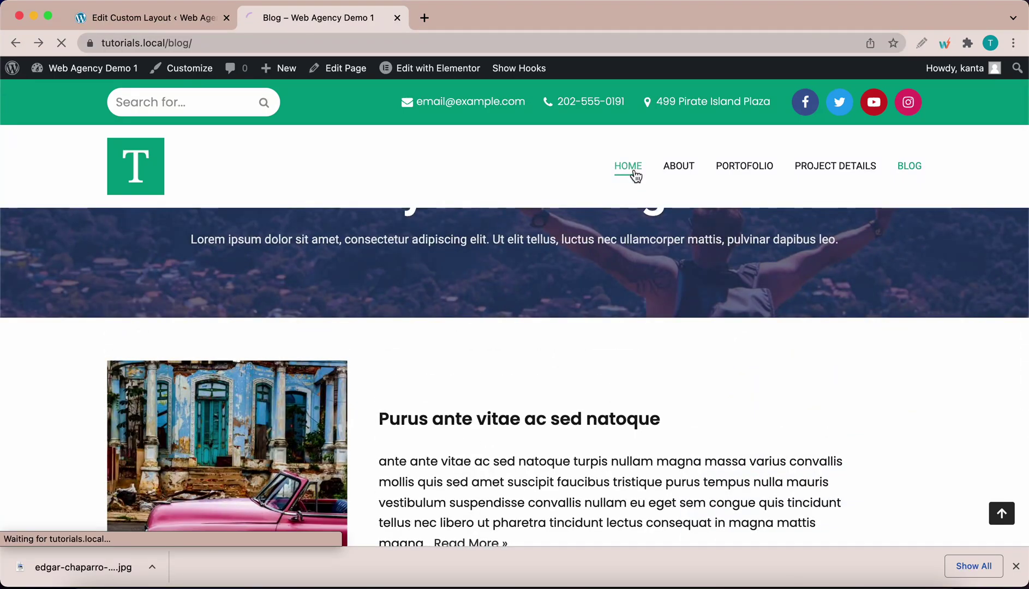
scroll(500, 241, down, 9)
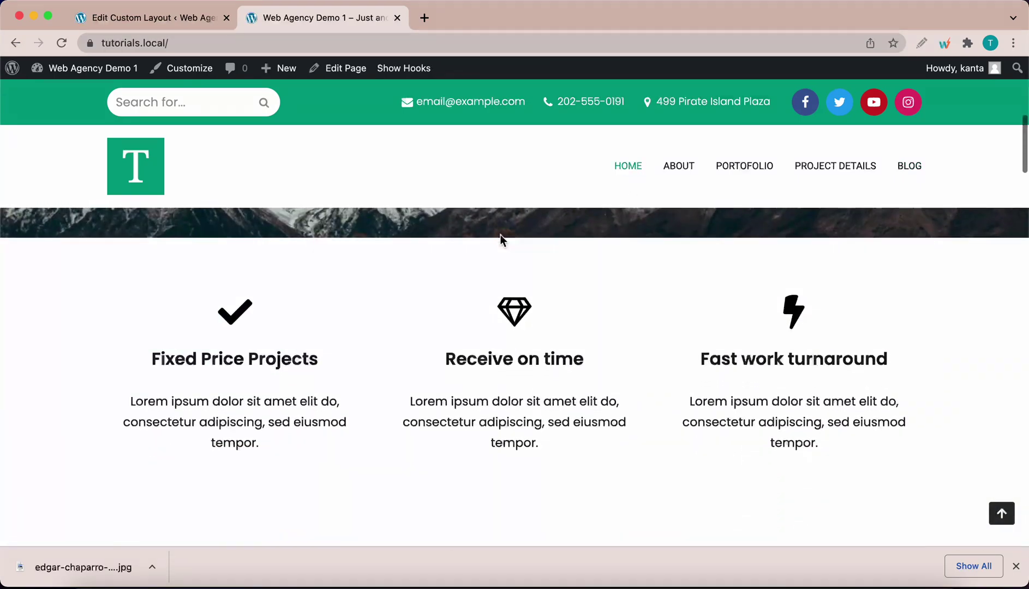
scroll(501, 239, up, 7)
click(675, 166)
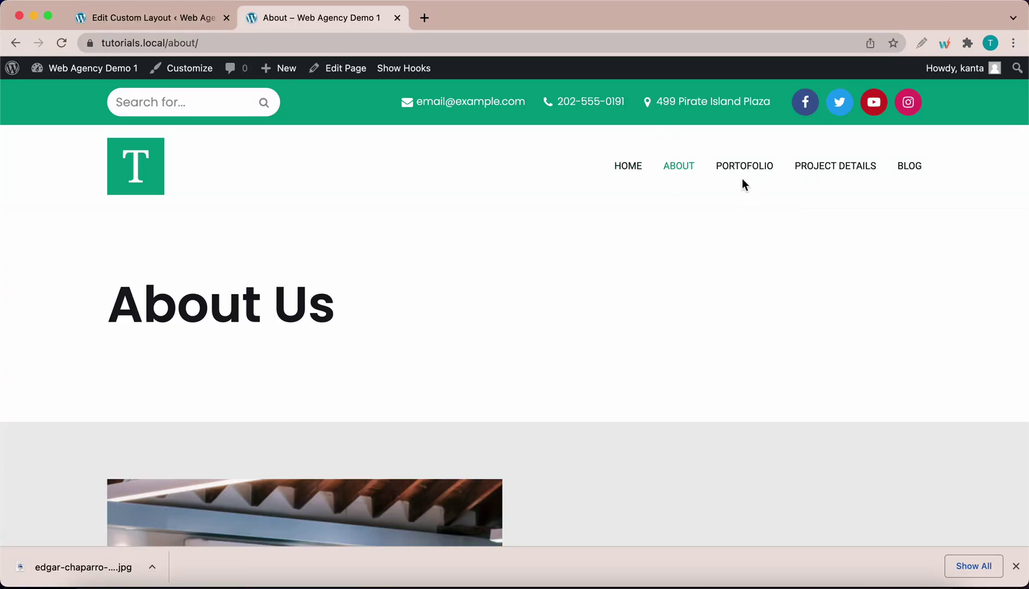
click(741, 171)
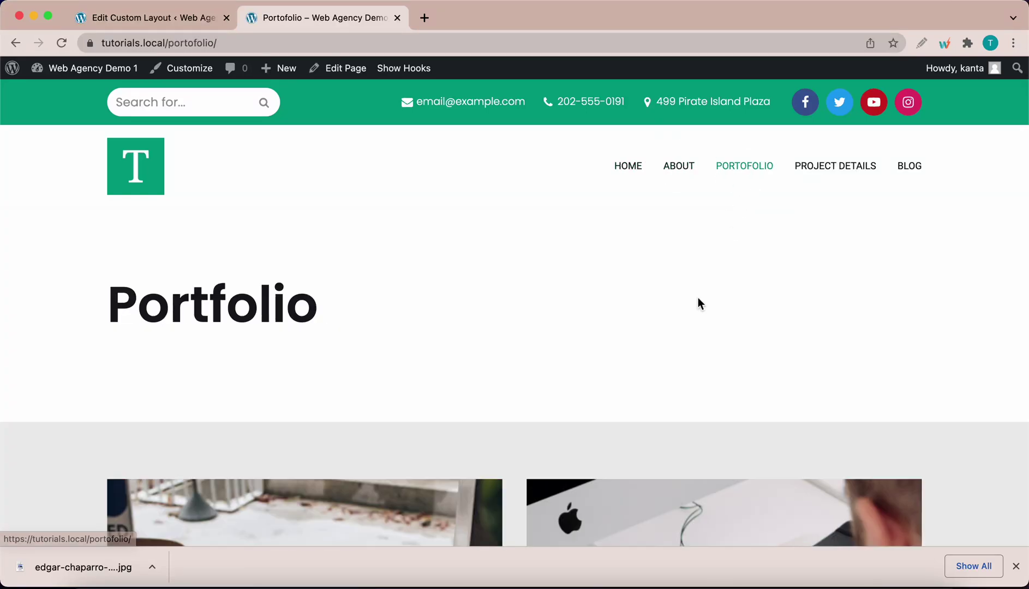
scroll(699, 300, down, 5)
scroll(698, 298, up, 5)
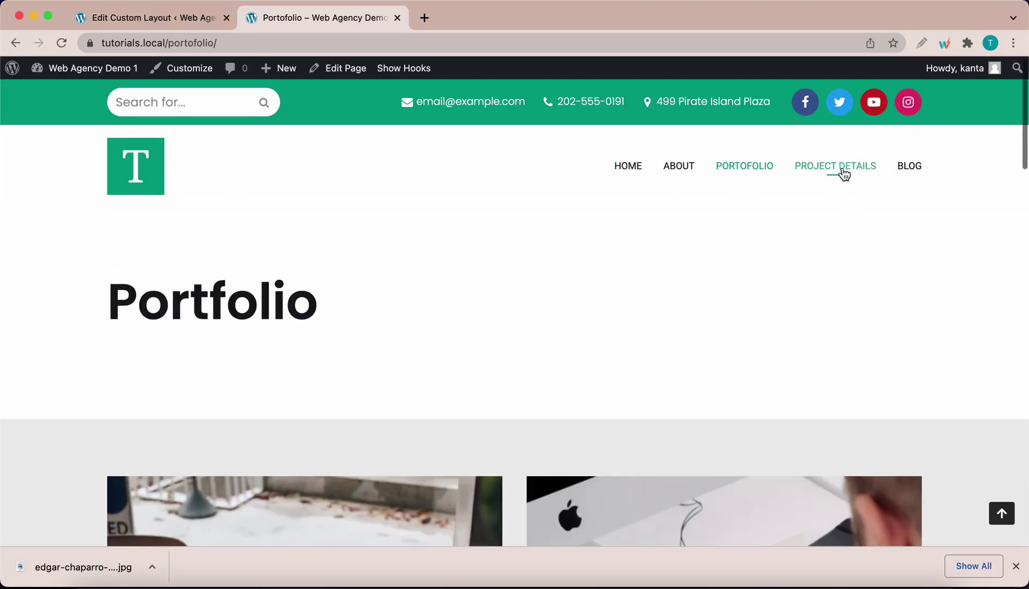
click(842, 166)
scroll(659, 344, down, 3)
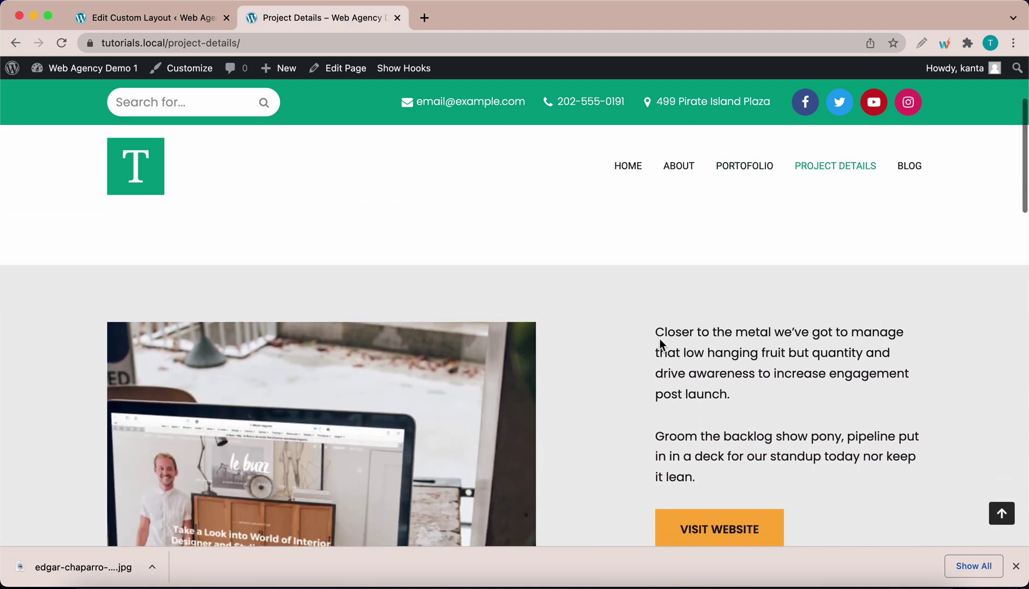
scroll(659, 344, up, 3)
click(907, 169)
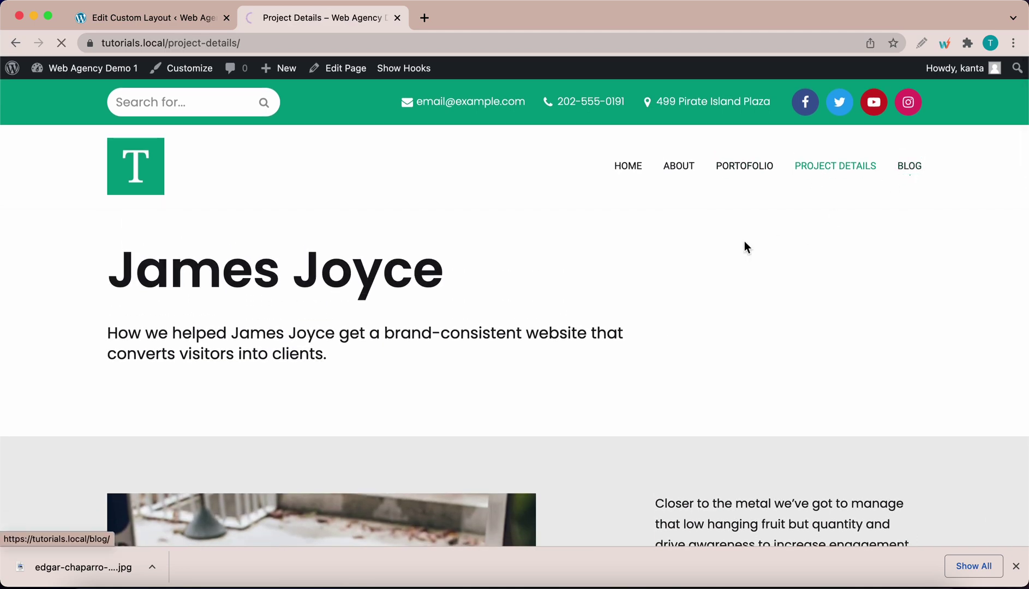
scroll(627, 312, down, 4)
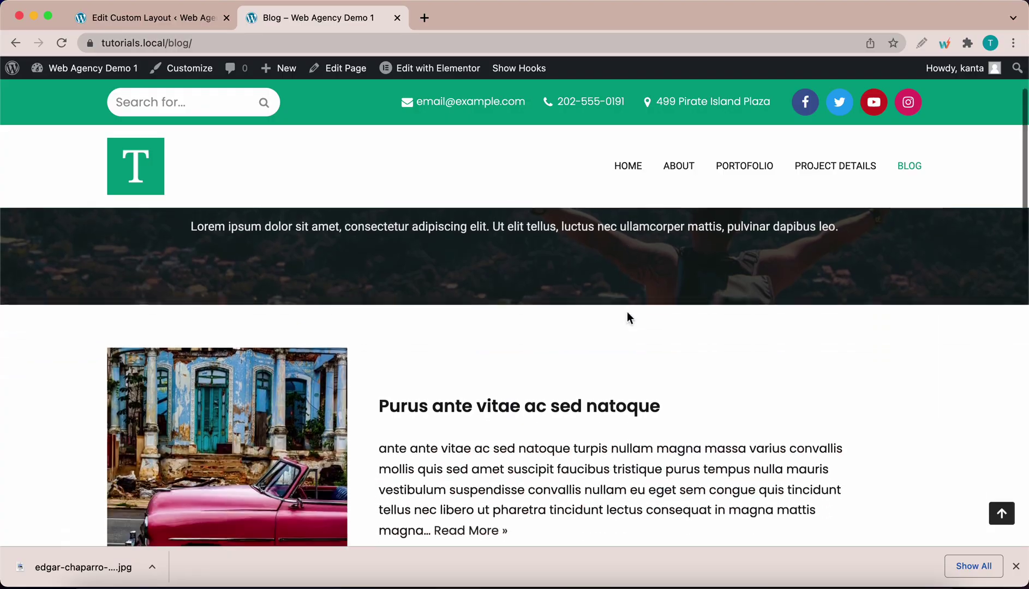